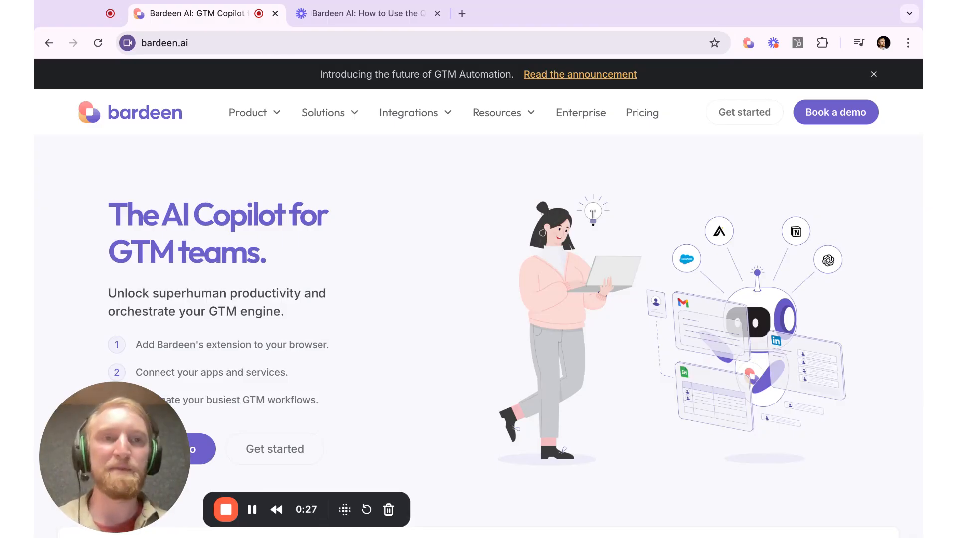
# Open the Bardeen extension and start building a new playbook
pyautogui.click(752, 47)
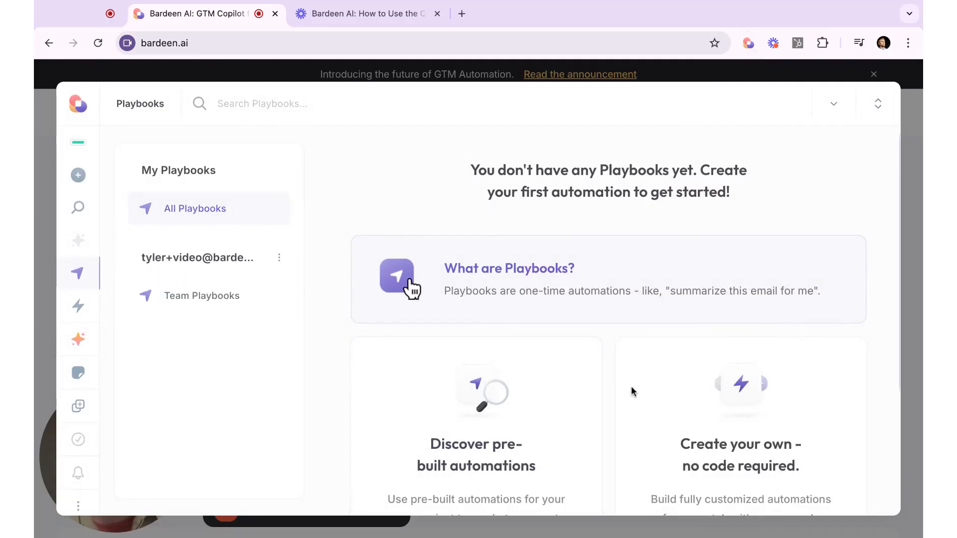
pyautogui.scroll(-3, 763, 314)
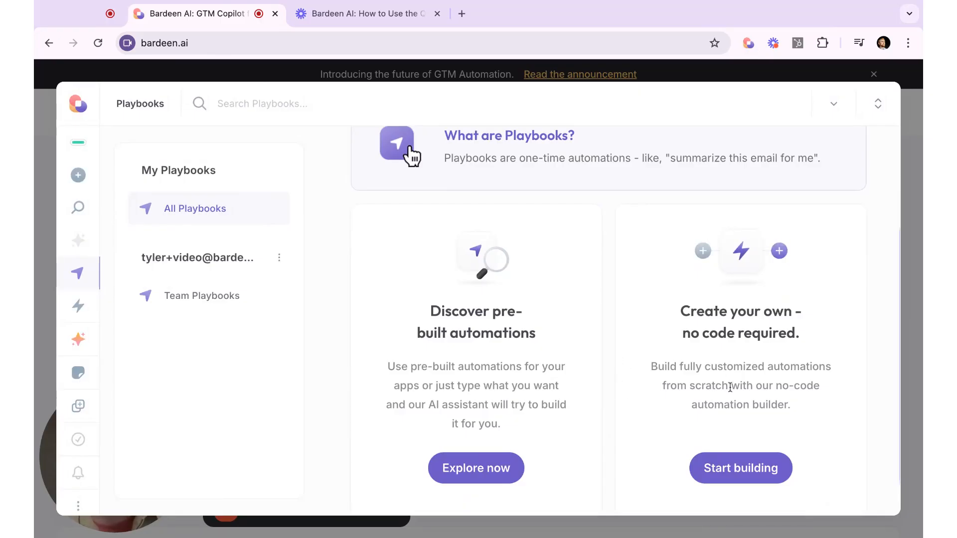
pyautogui.click(725, 468)
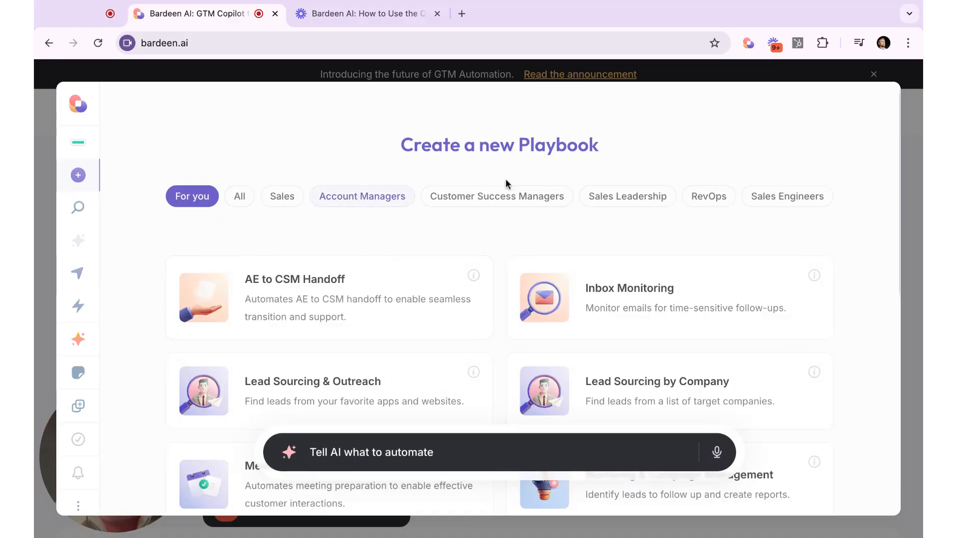
# Browse the playbook templates for you and open the Lead Sourcing & Outreach template
pyautogui.scroll(-5, 605, 269)
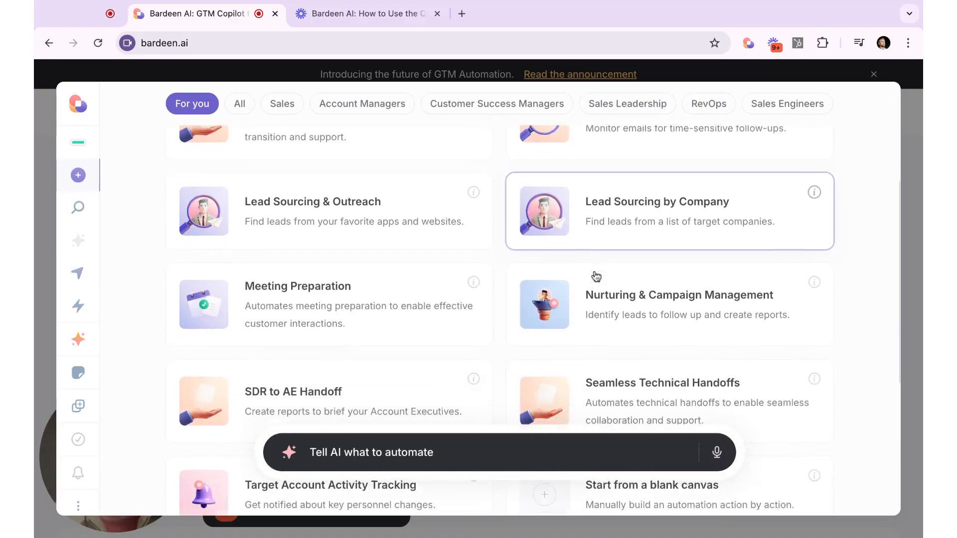
pyautogui.scroll(-3, 355, 291)
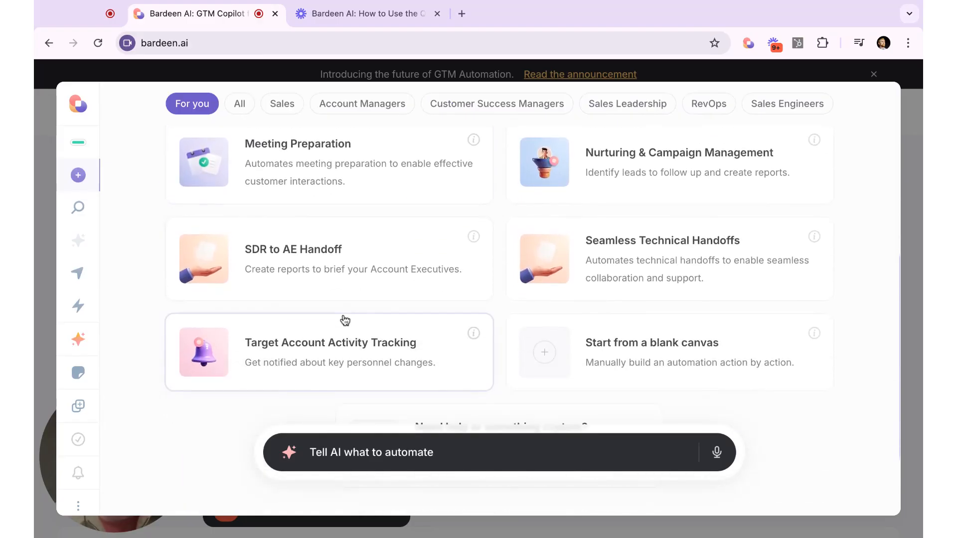
pyautogui.scroll(3, 691, 296)
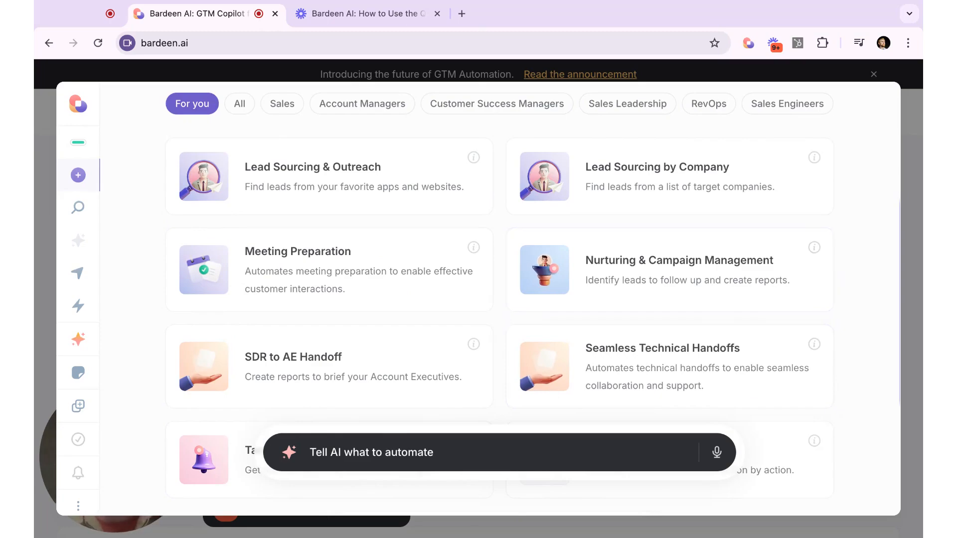
pyautogui.scroll(2, 480, 323)
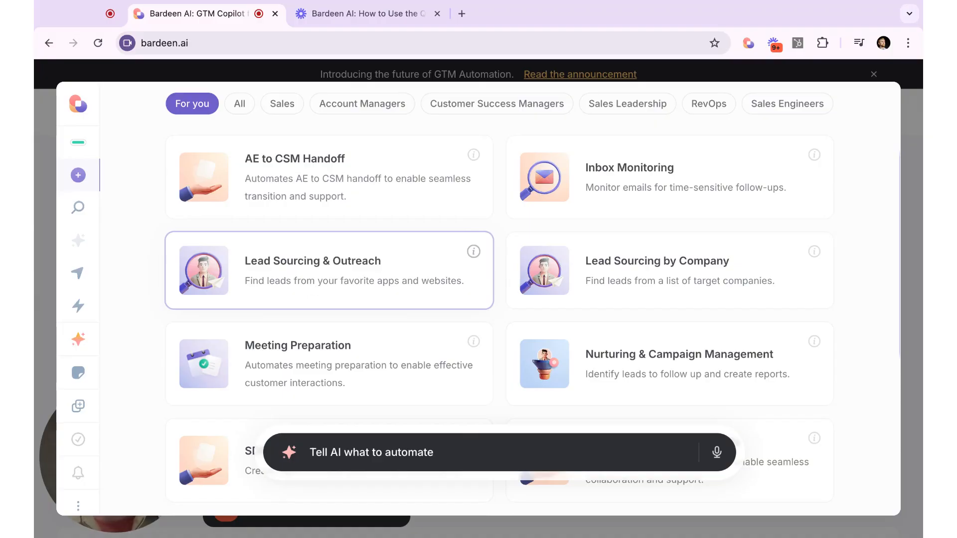
pyautogui.click(244, 272)
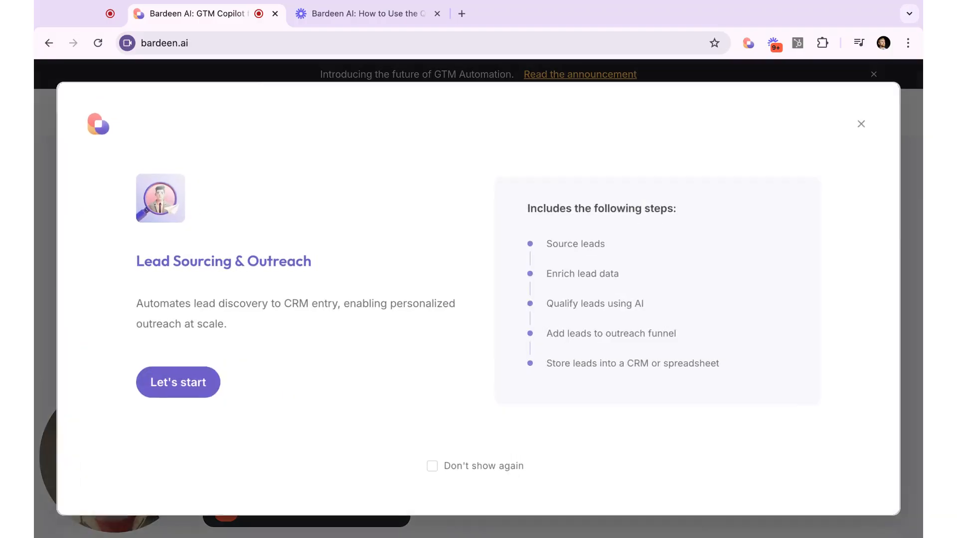
# Review the template's description and included steps, and start its setup
pyautogui.tripleClick(238, 261)
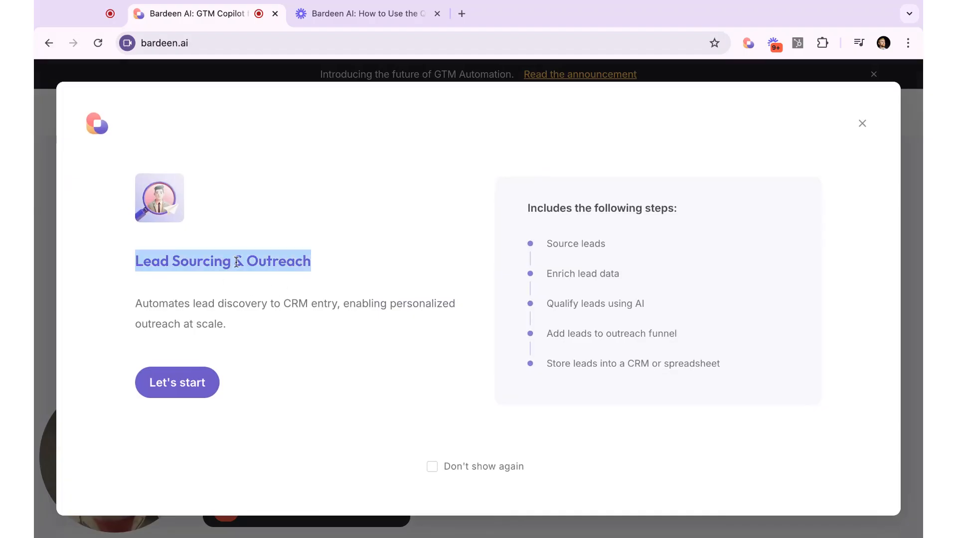
pyautogui.tripleClick(239, 302)
pyautogui.click(597, 323)
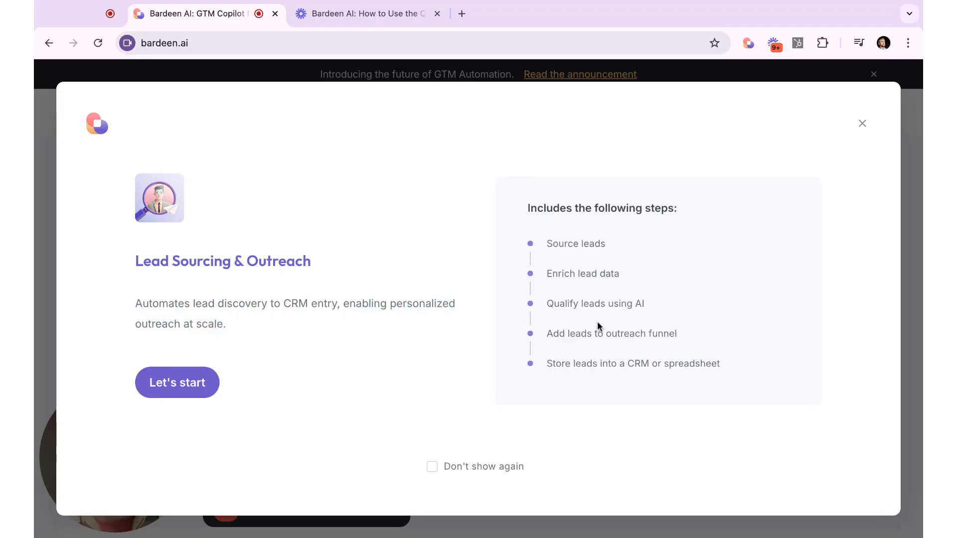
pyautogui.moveTo(722, 363)
pyautogui.mouseDown()
pyautogui.moveTo(546, 364)
pyautogui.moveTo(578, 304)
pyautogui.moveTo(547, 274)
pyautogui.moveTo(546, 244)
pyautogui.mouseUp()
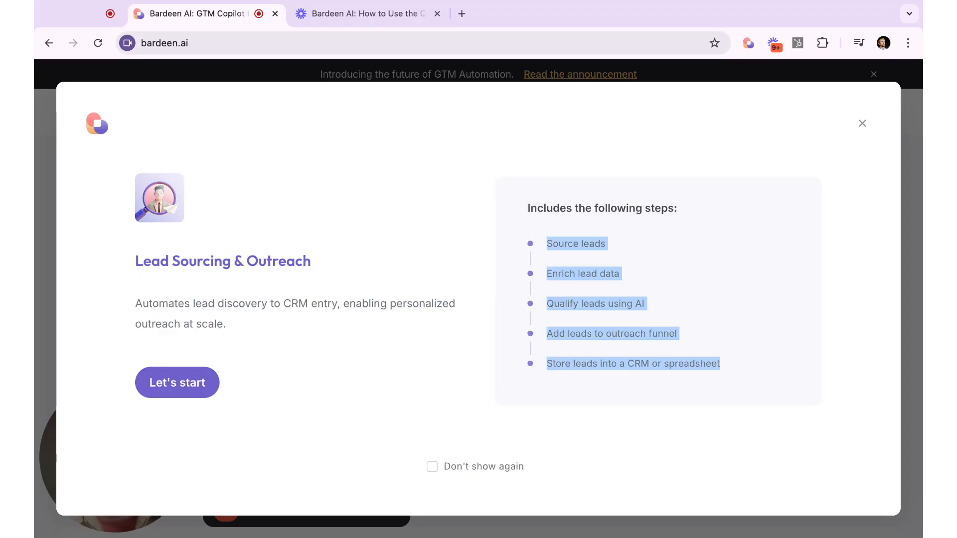
pyautogui.click(574, 269)
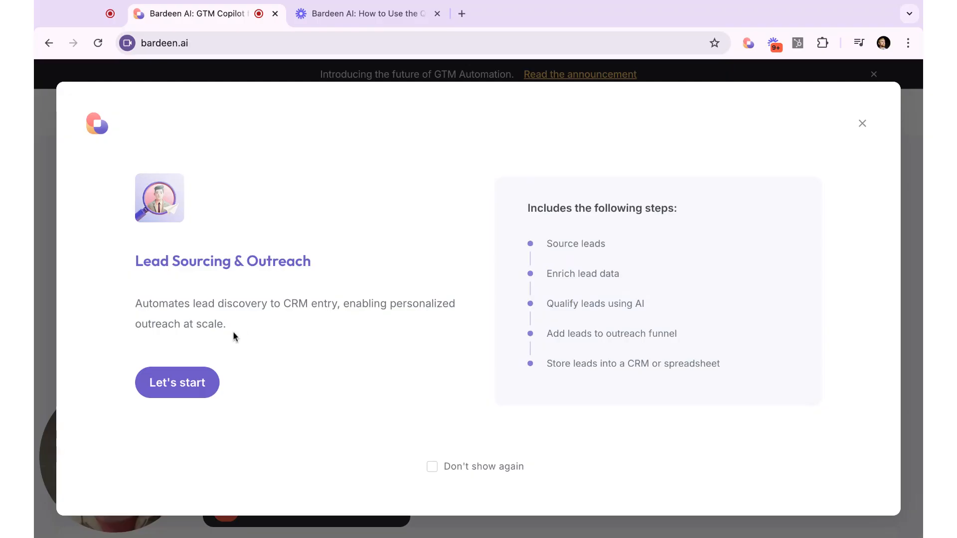
pyautogui.click(181, 396)
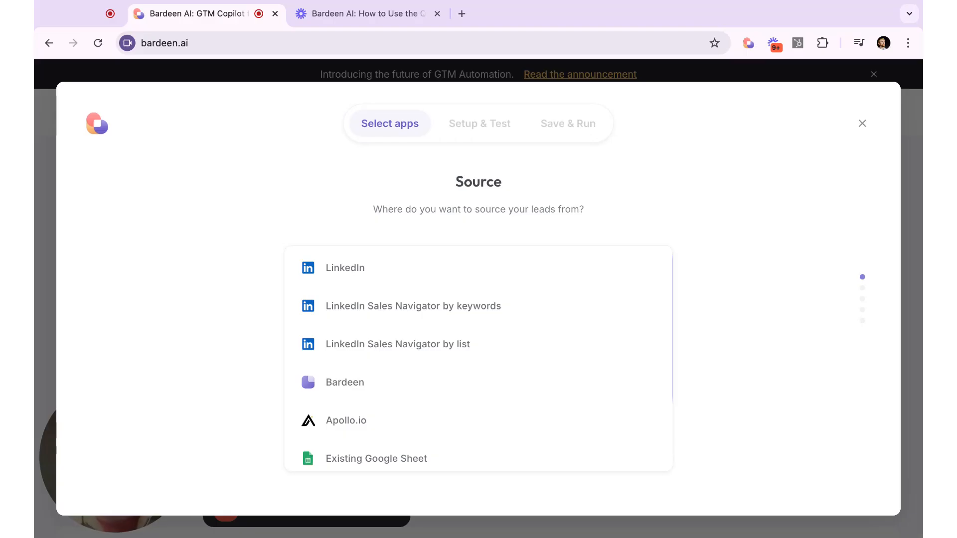
# Look through the available lead sources and choose Bardeen as the source for the leads
pyautogui.scroll(-1, 429, 307)
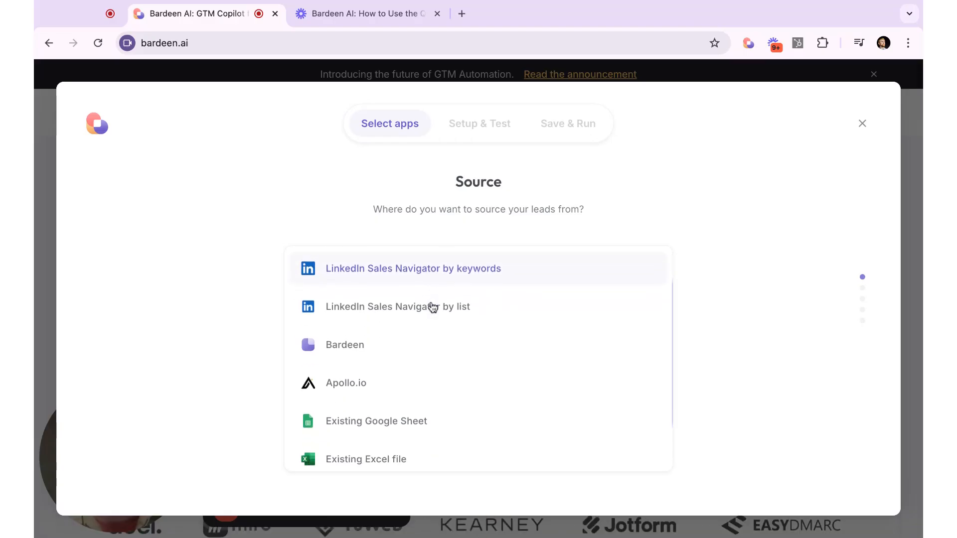
pyautogui.scroll(-1, 432, 307)
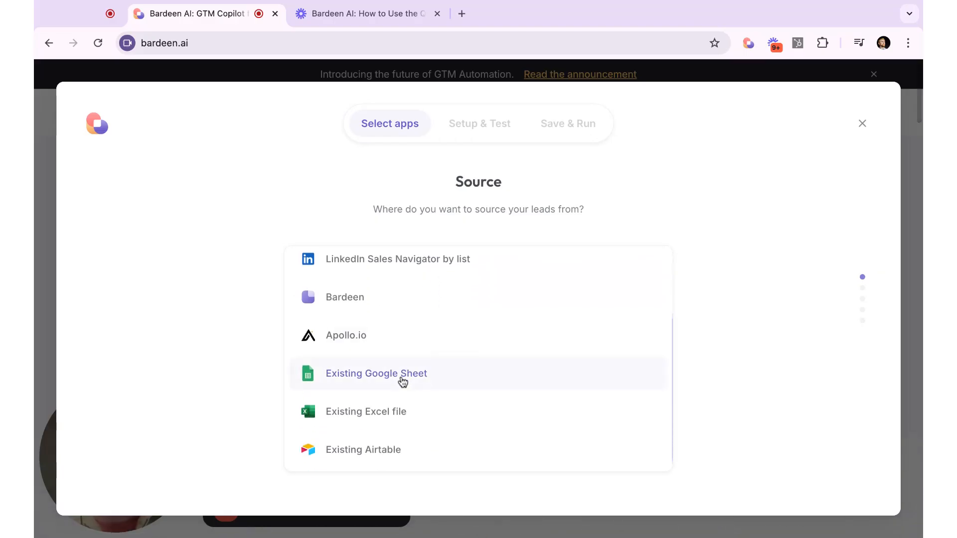
pyautogui.scroll(2, 401, 384)
pyautogui.scroll(1, 402, 383)
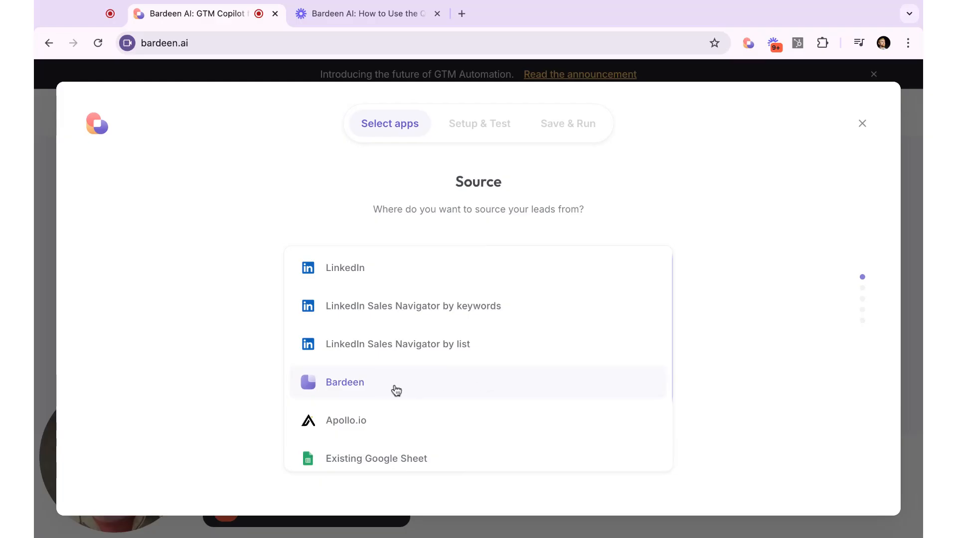
pyautogui.click(373, 393)
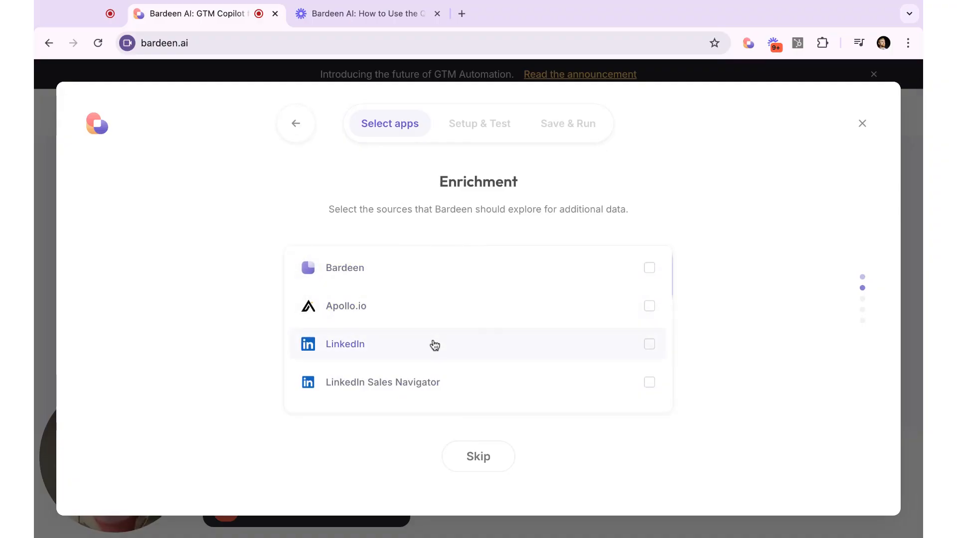
# Choose Bardeen as the enrichment source and enable AI qualification of the leads
pyautogui.click(407, 272)
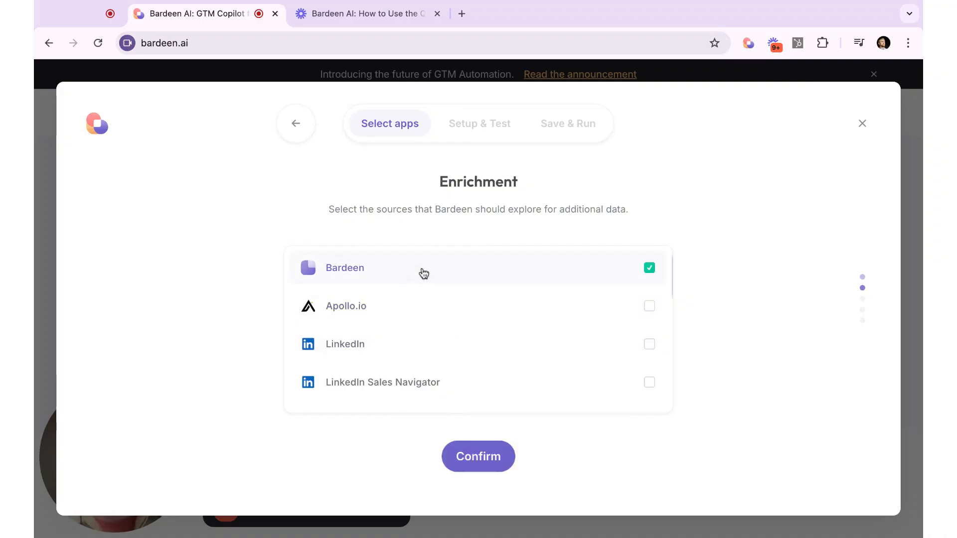
pyautogui.click(473, 457)
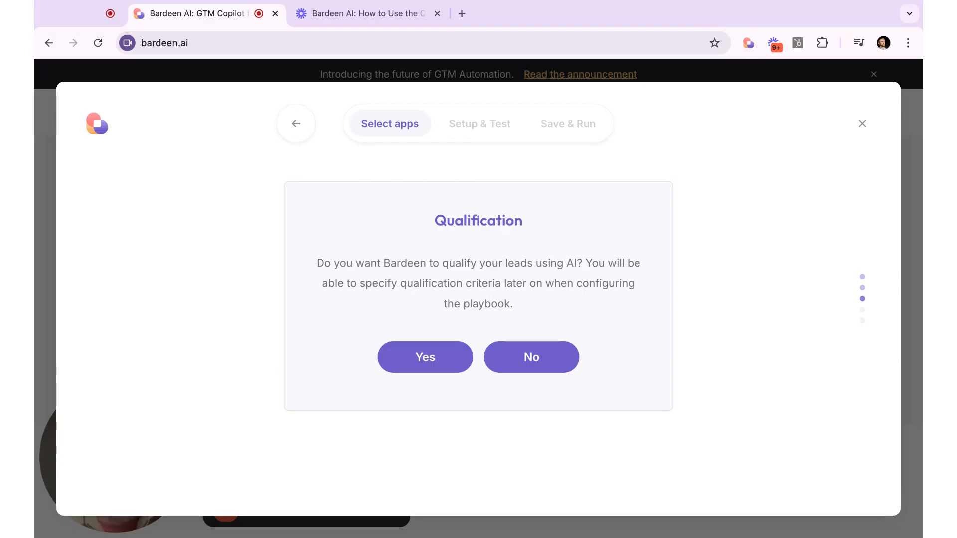
pyautogui.click(413, 371)
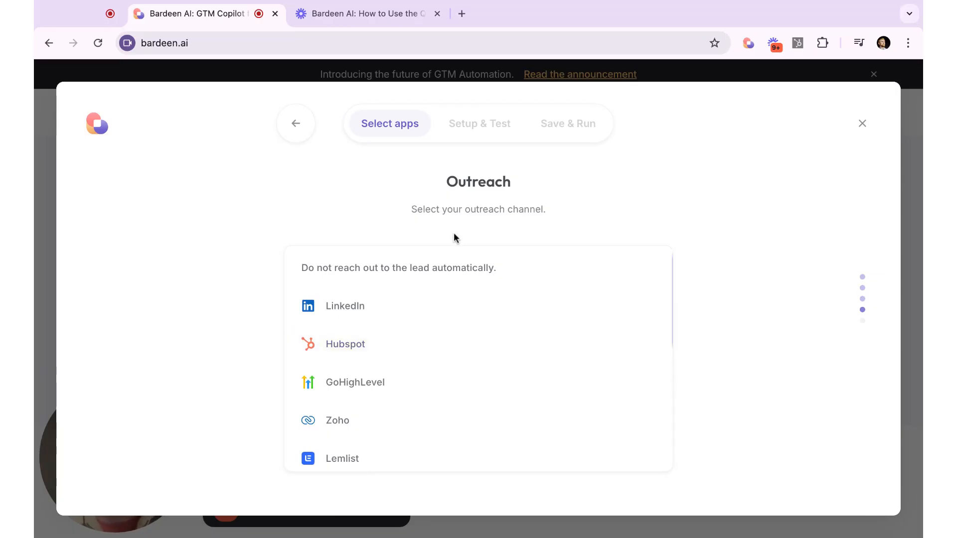
# Look through the outreach channels and choose GMail for contacting the leads
pyautogui.scroll(-3, 413, 344)
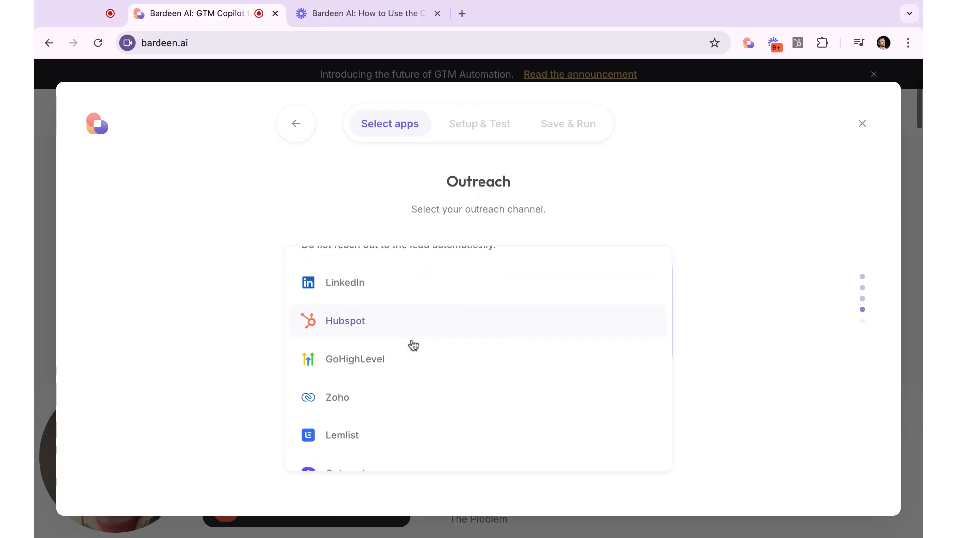
pyautogui.scroll(-3, 413, 343)
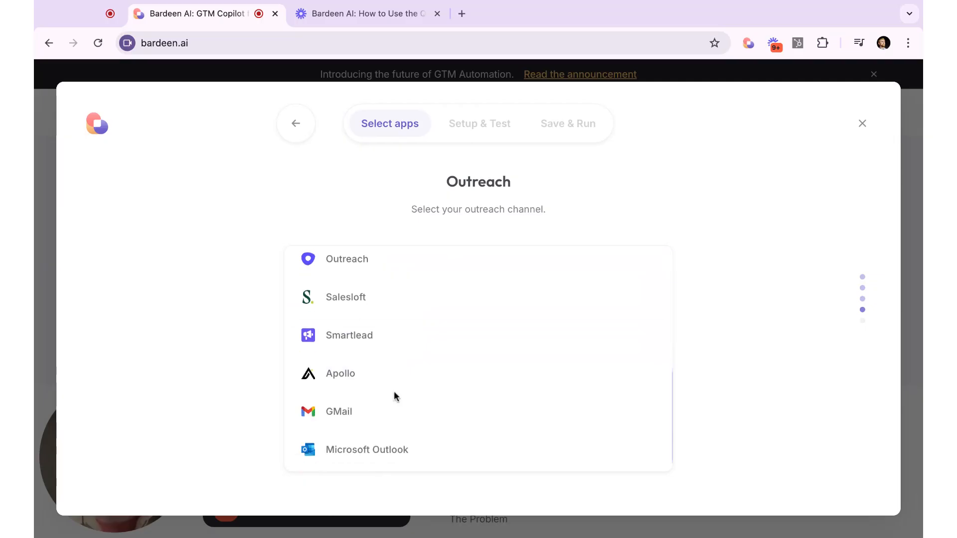
pyautogui.scroll(5, 394, 391)
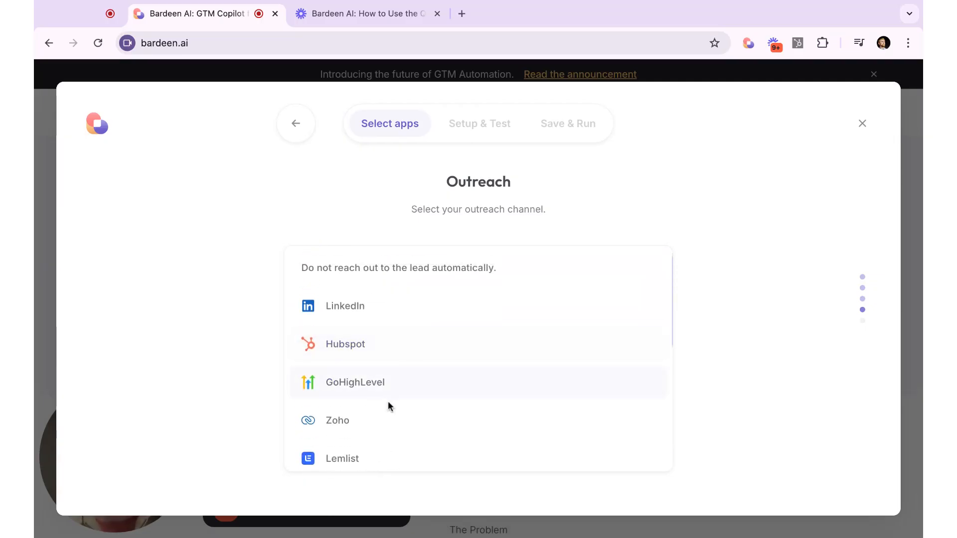
pyautogui.scroll(-5, 389, 403)
pyautogui.scroll(-2, 388, 403)
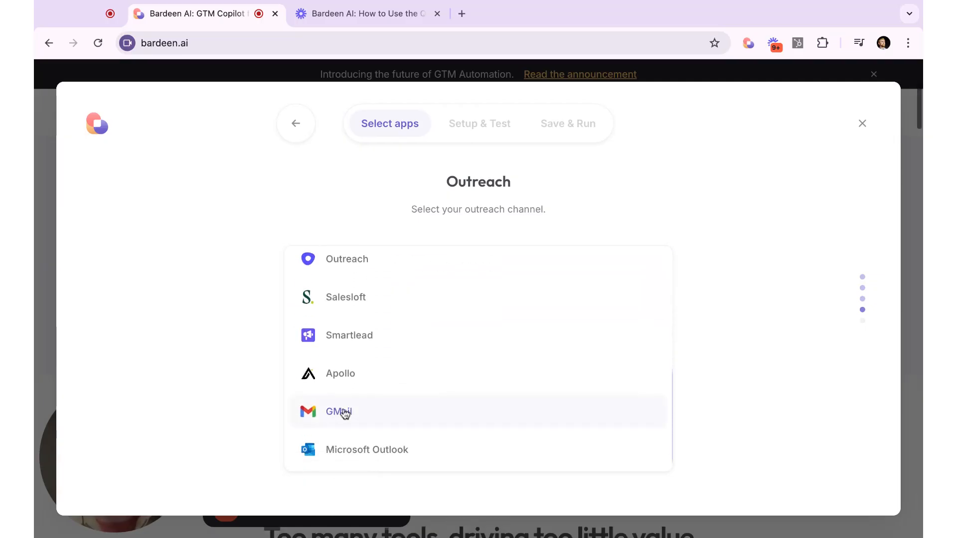
pyautogui.click(368, 419)
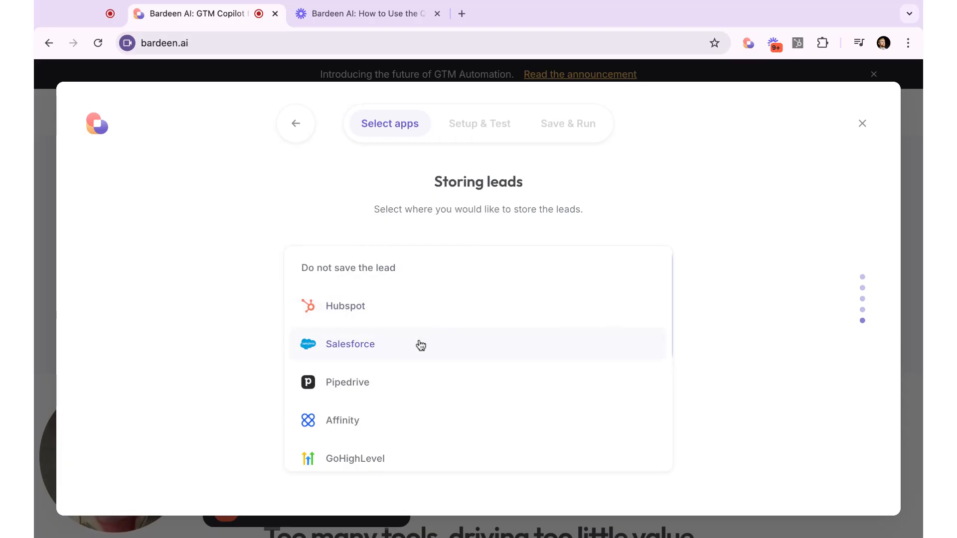
# Look through the storage destinations and choose Hubspot for storing the leads
pyautogui.scroll(-1, 417, 390)
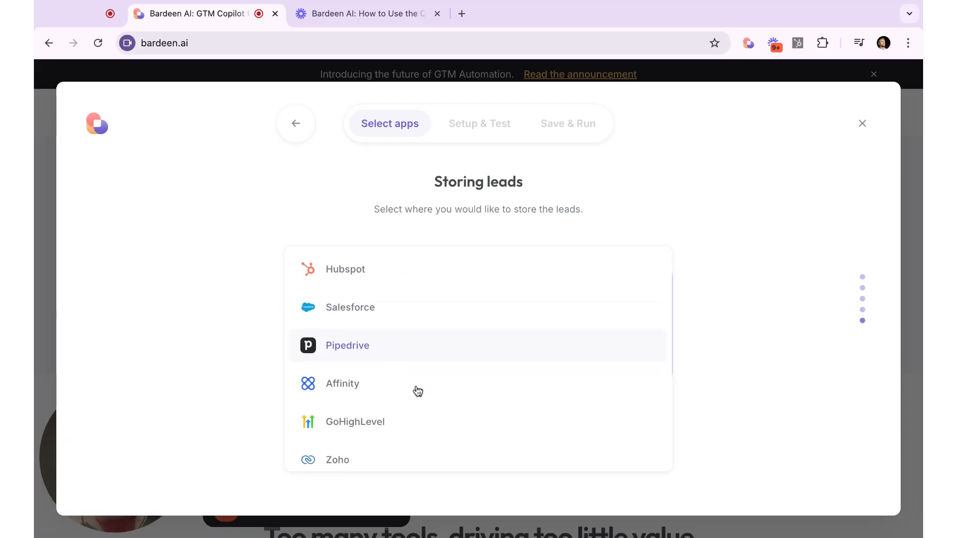
pyautogui.scroll(-5, 417, 390)
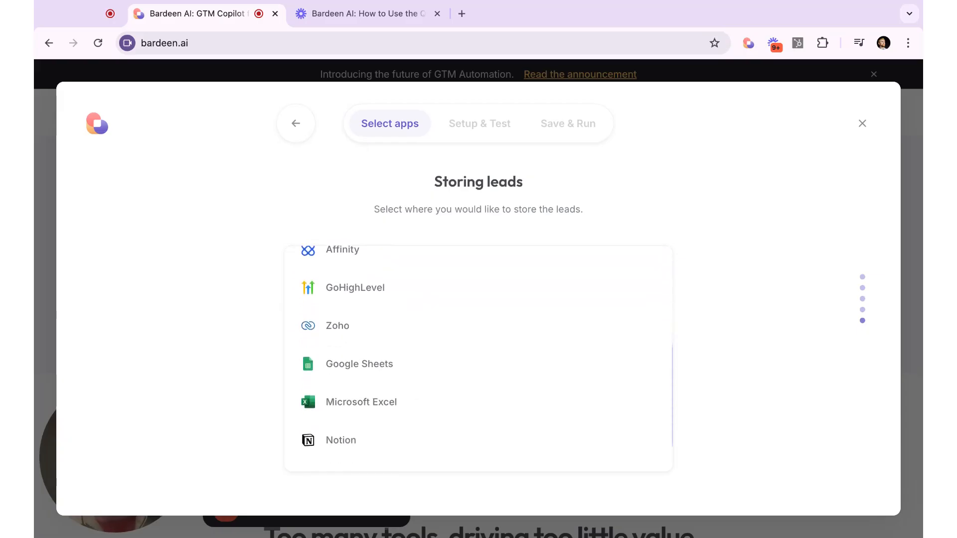
pyautogui.scroll(-2, 425, 357)
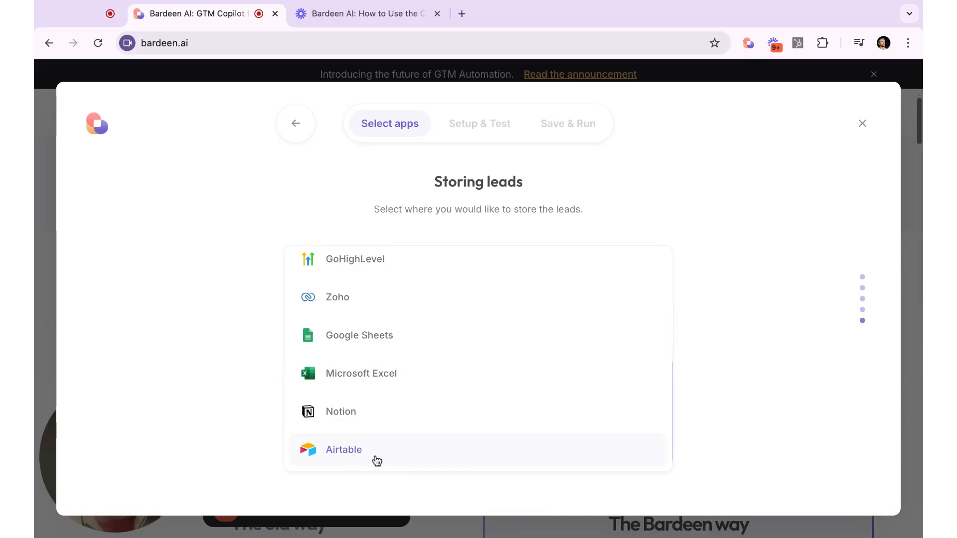
pyautogui.scroll(5, 405, 422)
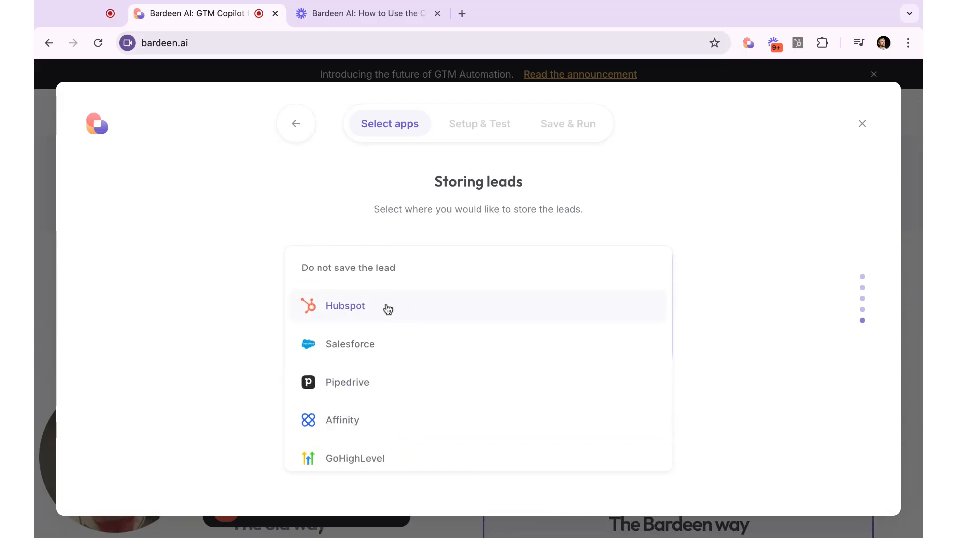
pyautogui.click(387, 309)
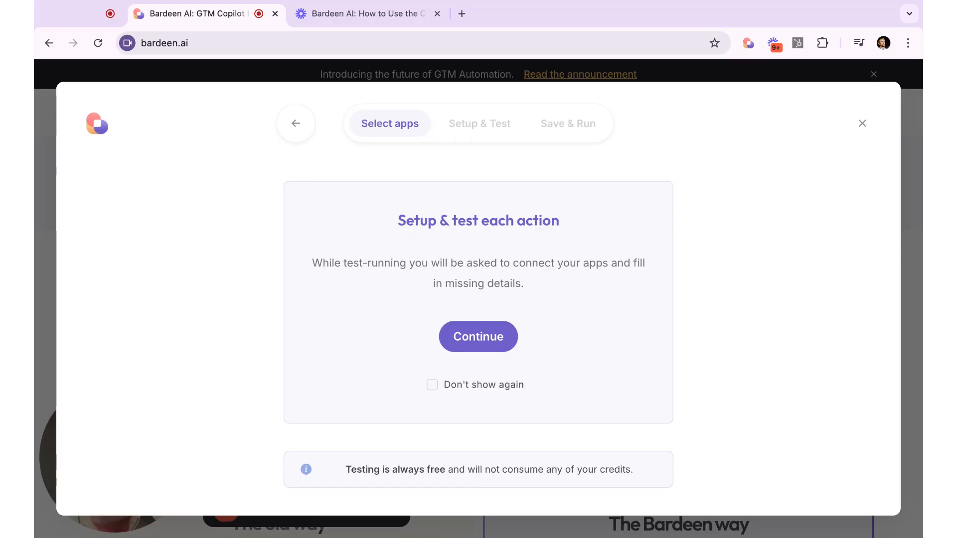
# Continue to setting up and testing the actions, and set the Find profiles job title to "sales"
pyautogui.click(461, 350)
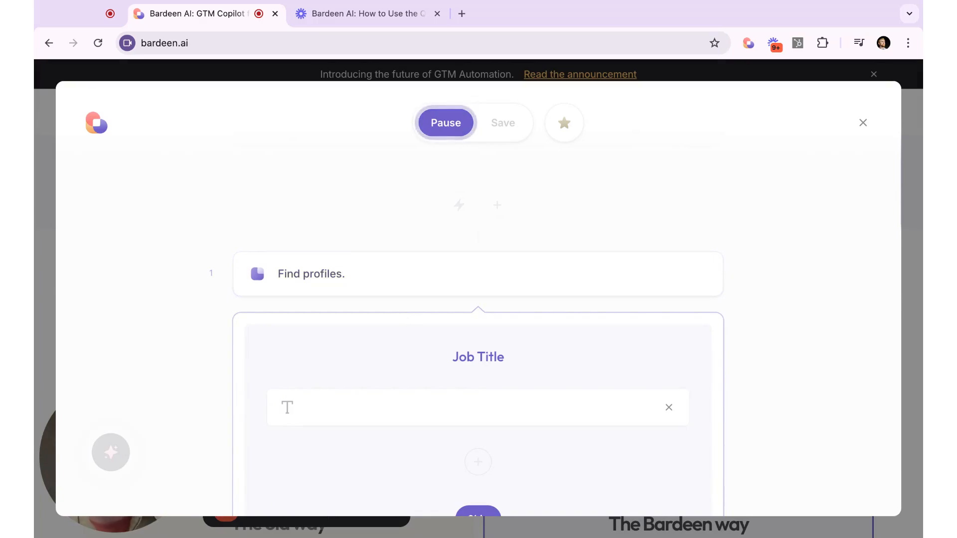
pyautogui.scroll(-1, 478, 351)
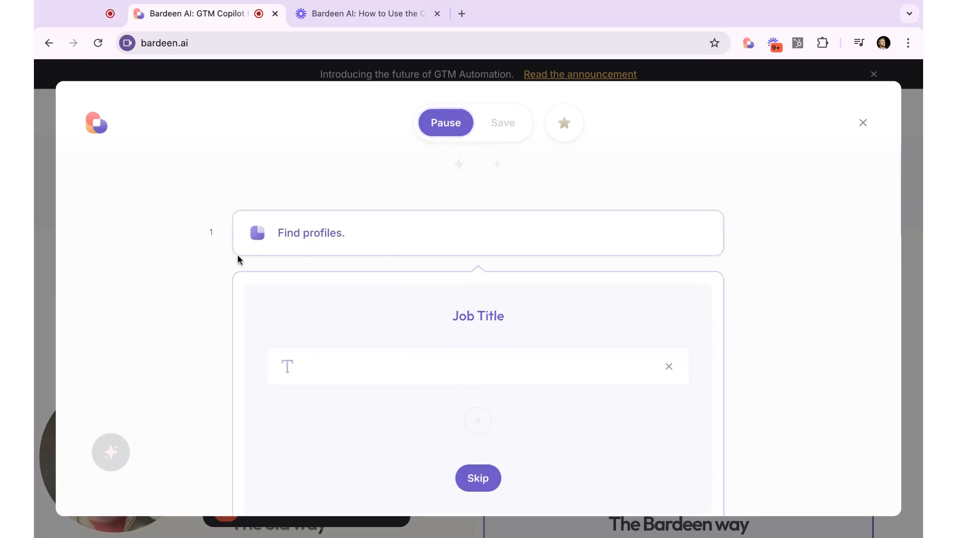
pyautogui.click(410, 367)
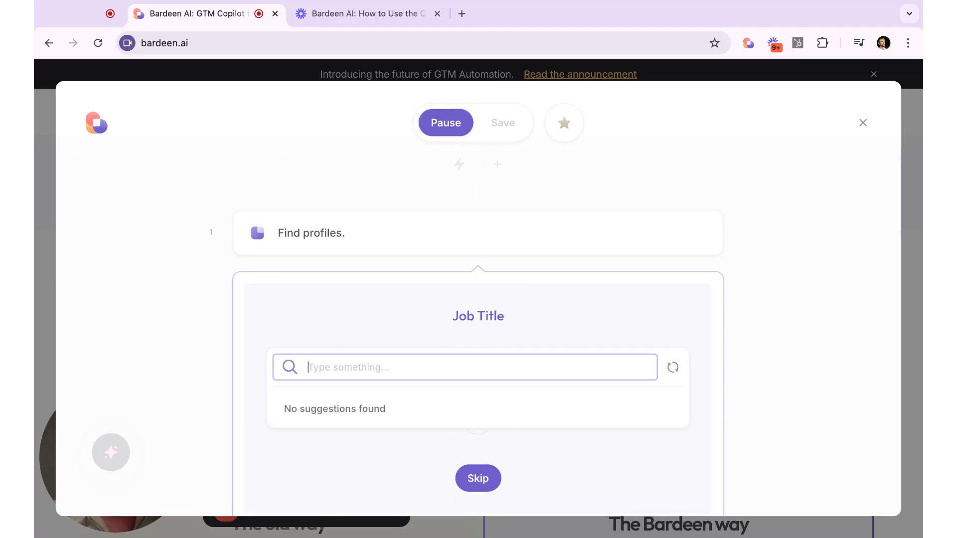
pyautogui.write('sales')
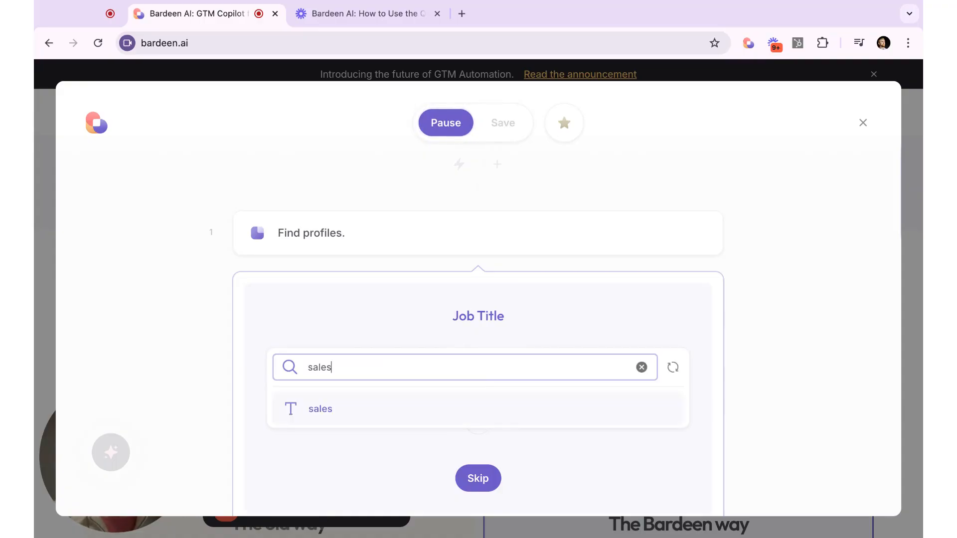
pyautogui.press('Return')
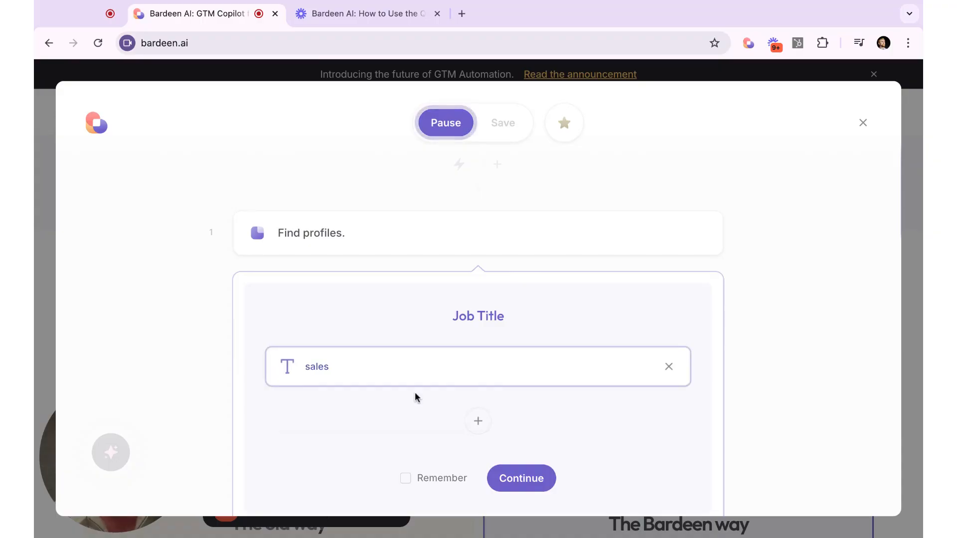
# Add "marketing" as a second job title for Find profiles and continue to the location filter
pyautogui.scroll(-1, 415, 392)
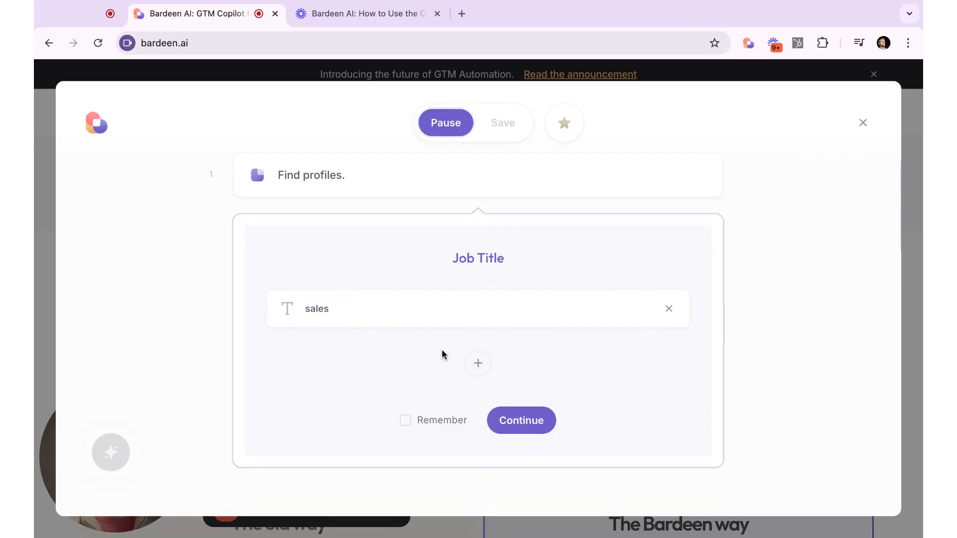
pyautogui.click(476, 363)
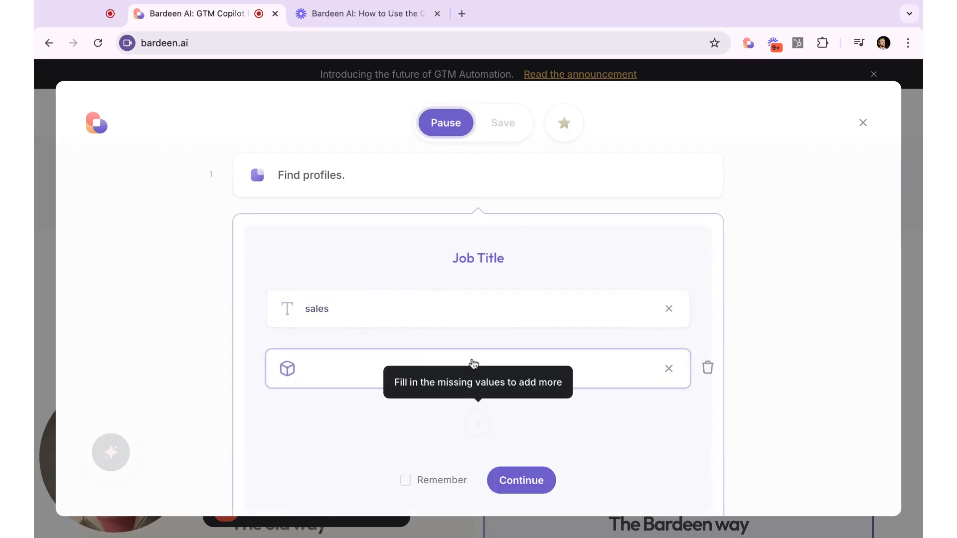
pyautogui.click(336, 372)
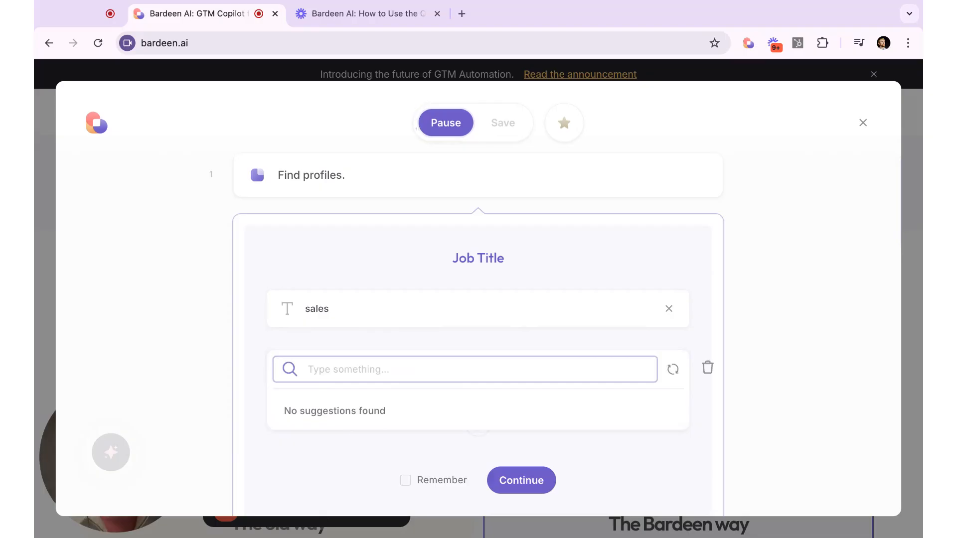
pyautogui.write('marketing')
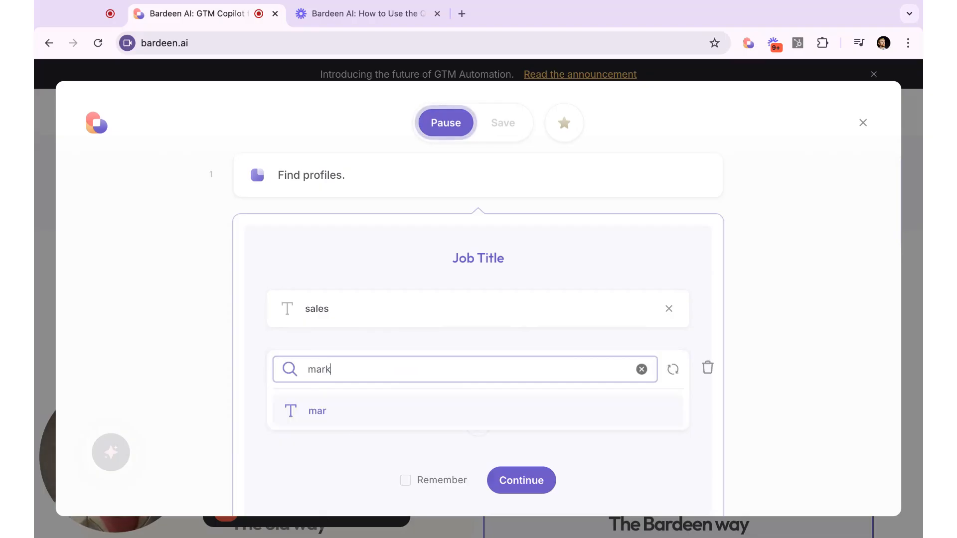
pyautogui.click(378, 424)
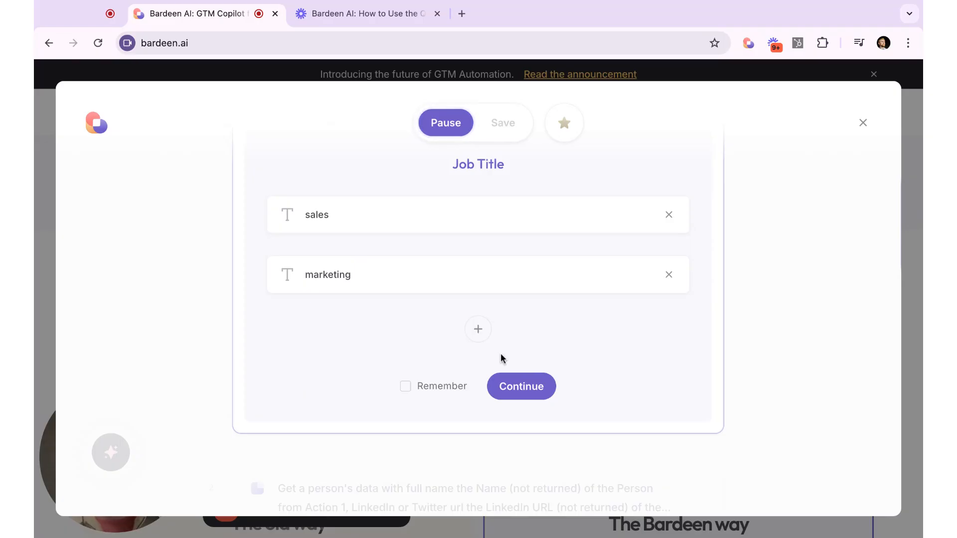
pyautogui.click(513, 397)
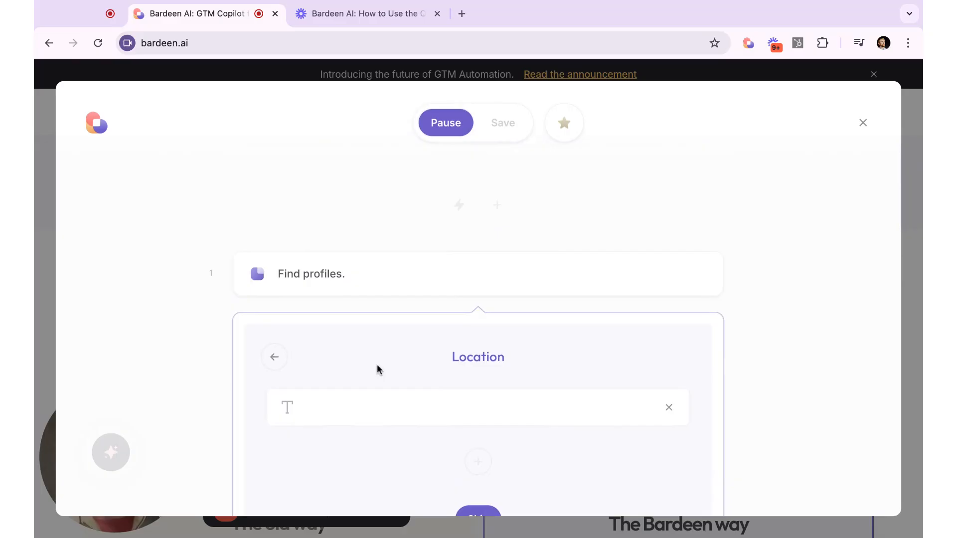
# Set the Find profiles location to "United States" and continue to the management level filter
pyautogui.click(407, 327)
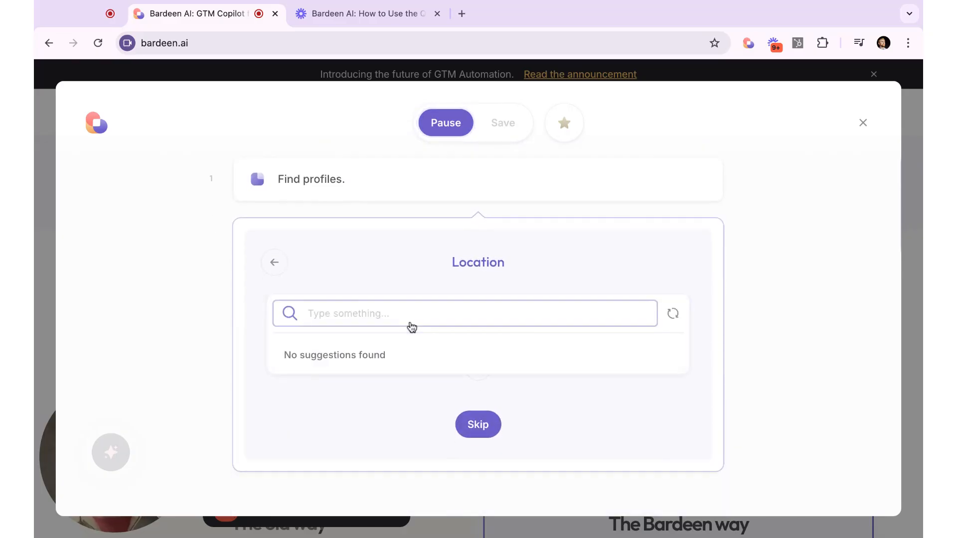
pyautogui.write('Un')
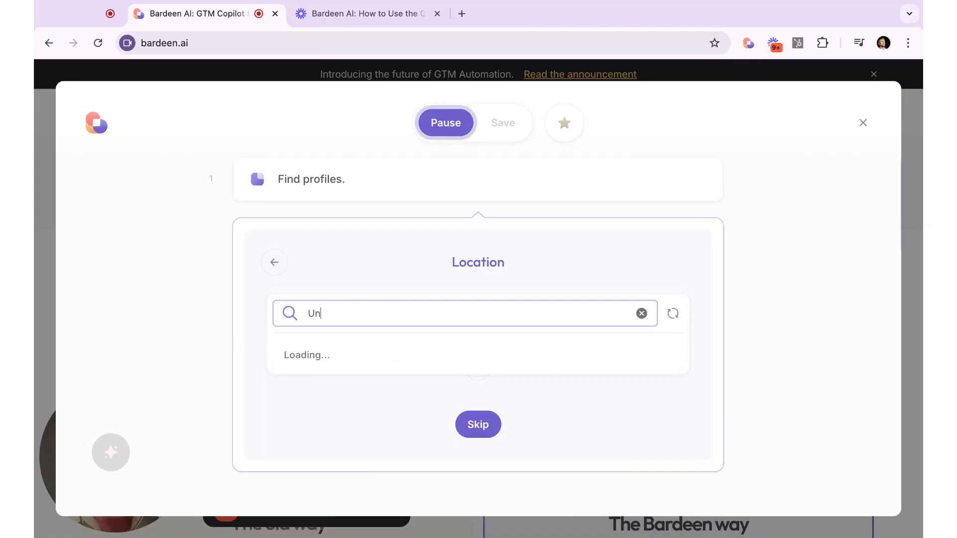
pyautogui.write('ited States')
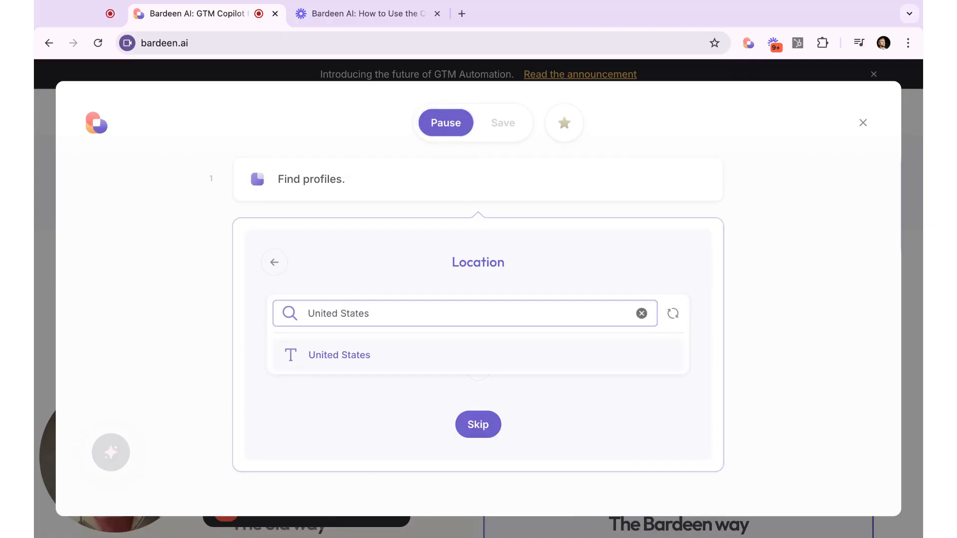
pyautogui.click(392, 357)
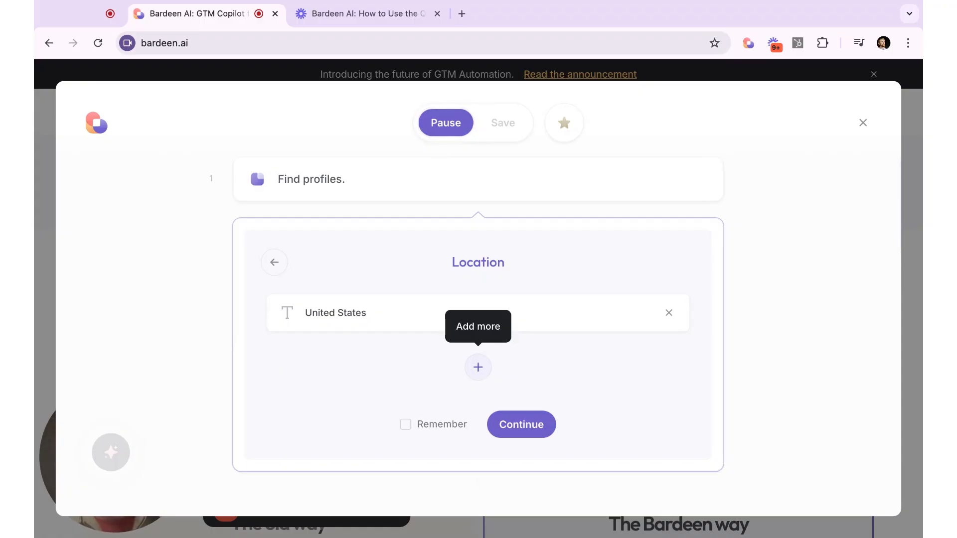
pyautogui.click(510, 421)
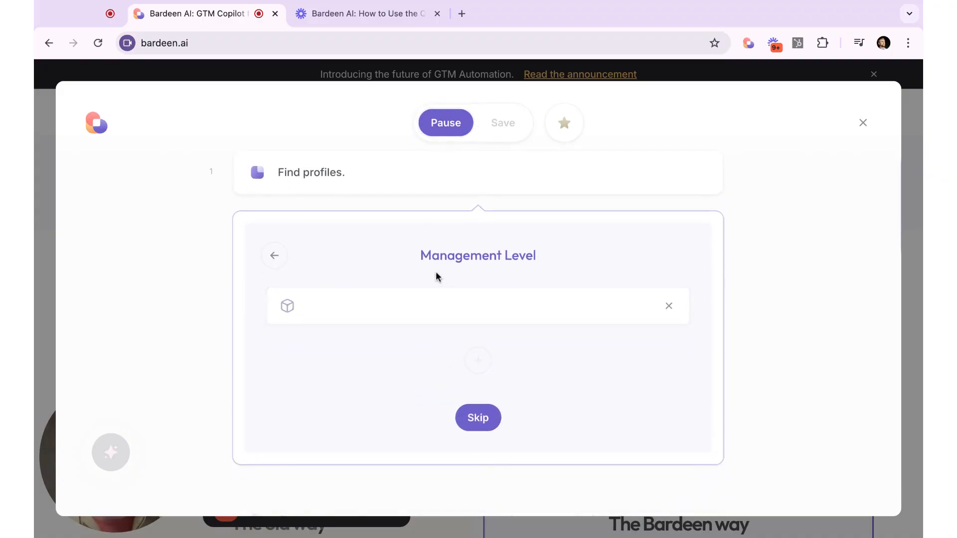
# Set the management levels to Founder/Owner, C-Level and VP and continue to the company industry filter
pyautogui.click(387, 306)
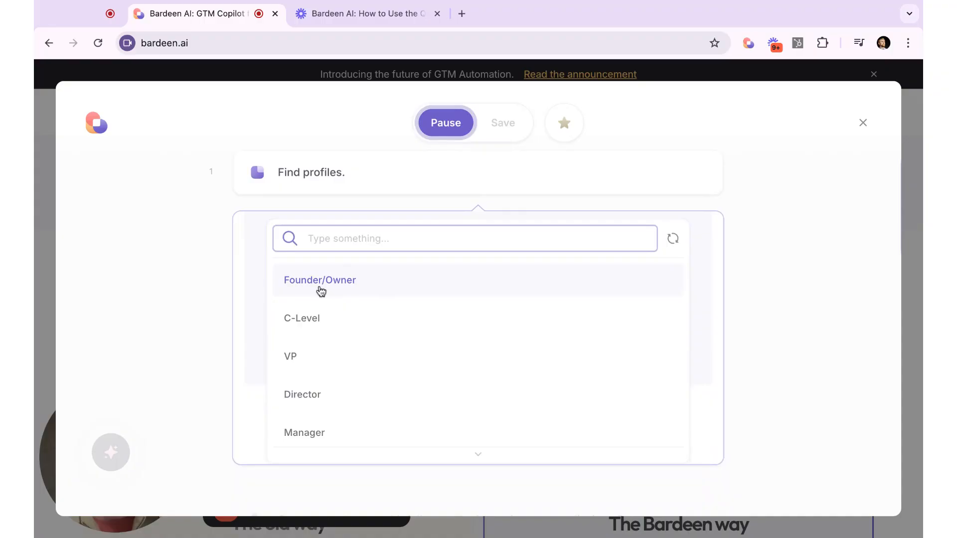
pyautogui.click(320, 290)
pyautogui.click(480, 354)
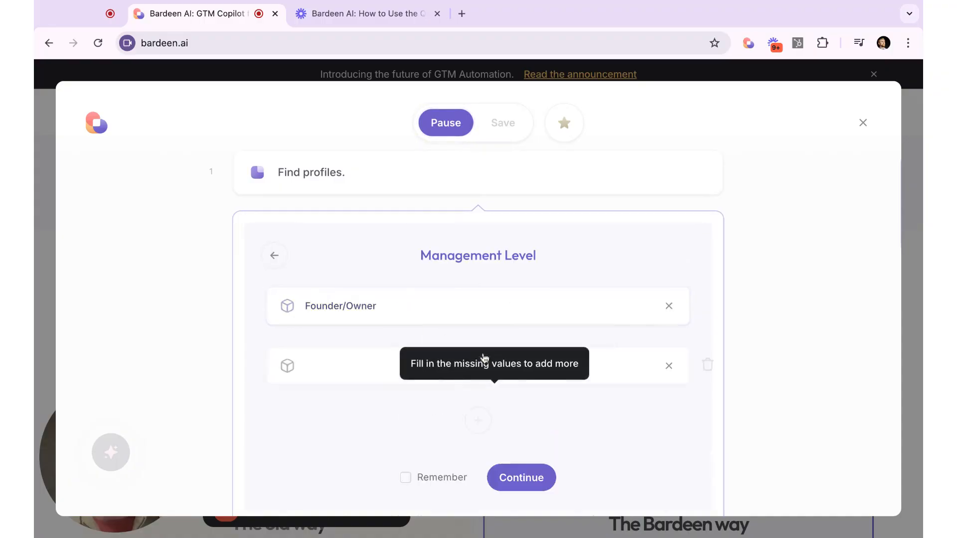
pyautogui.click(360, 375)
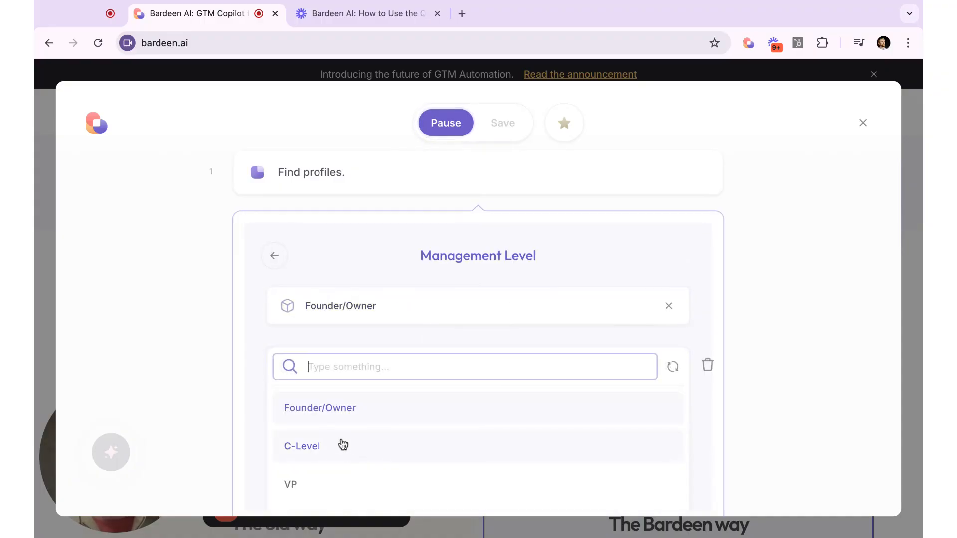
pyautogui.click(343, 452)
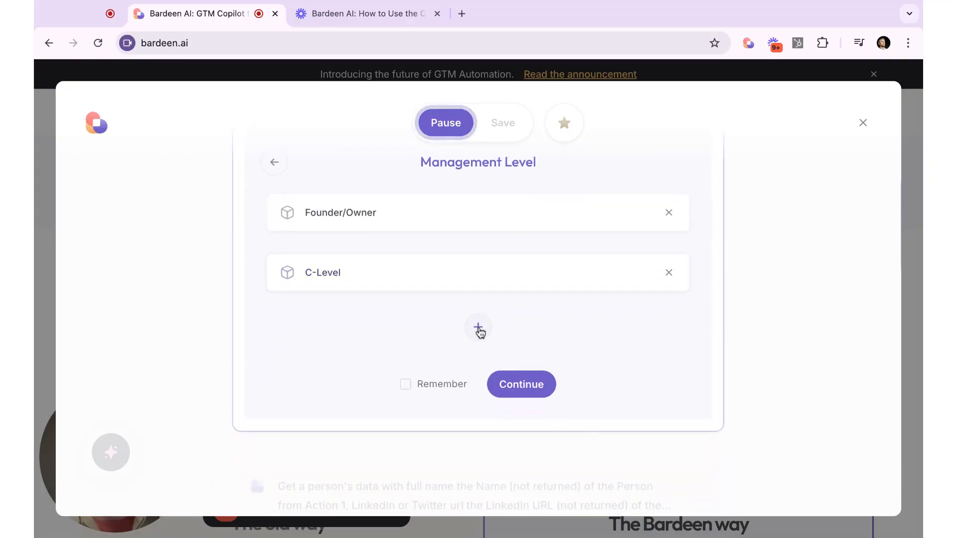
pyautogui.click(478, 328)
pyautogui.click(333, 348)
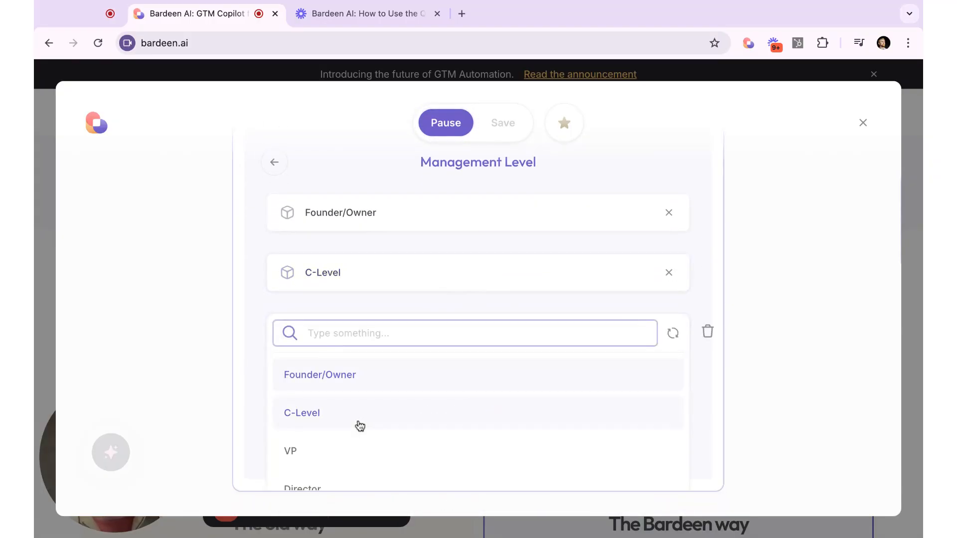
pyautogui.click(348, 454)
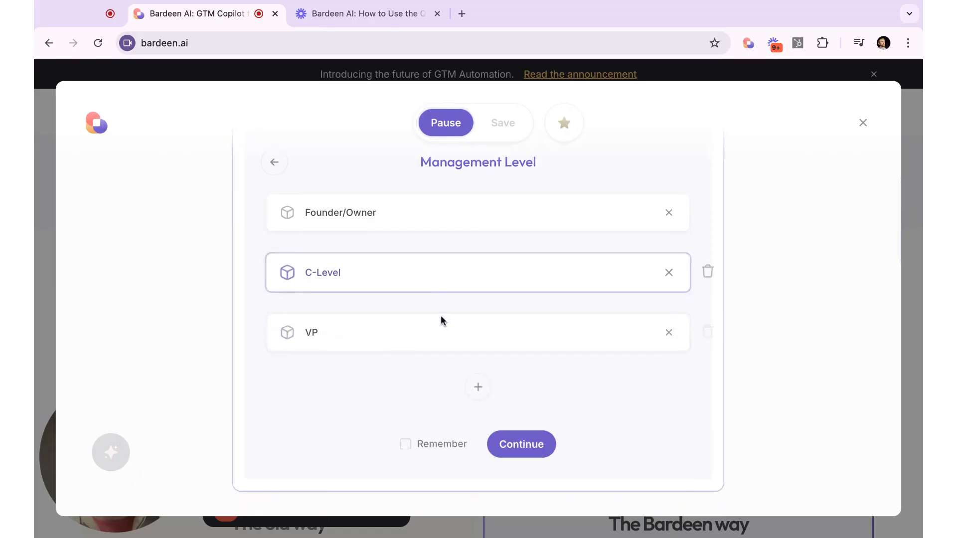
pyautogui.click(519, 396)
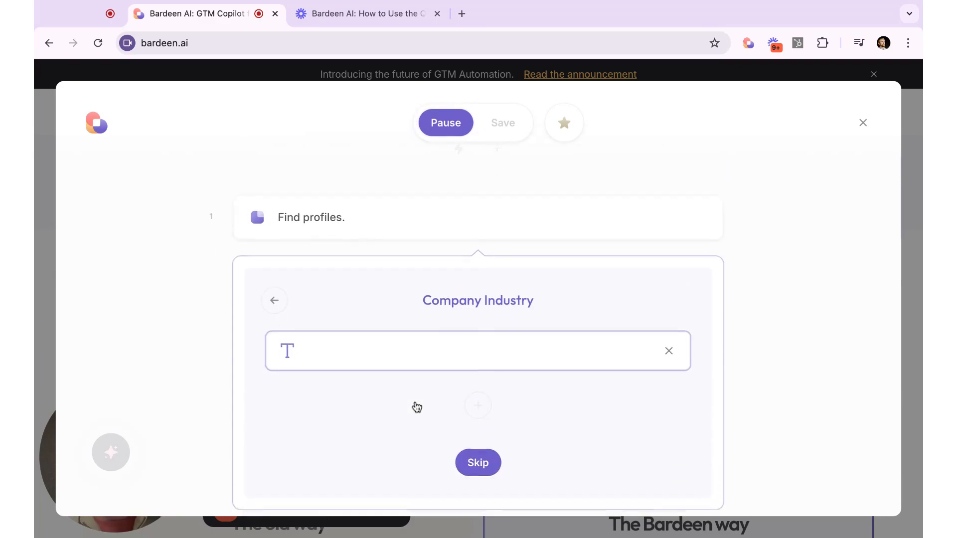
# Skip the company industry filter, set the Find profiles limit to 3 and continue with the test
pyautogui.scroll(-3, 516, 312)
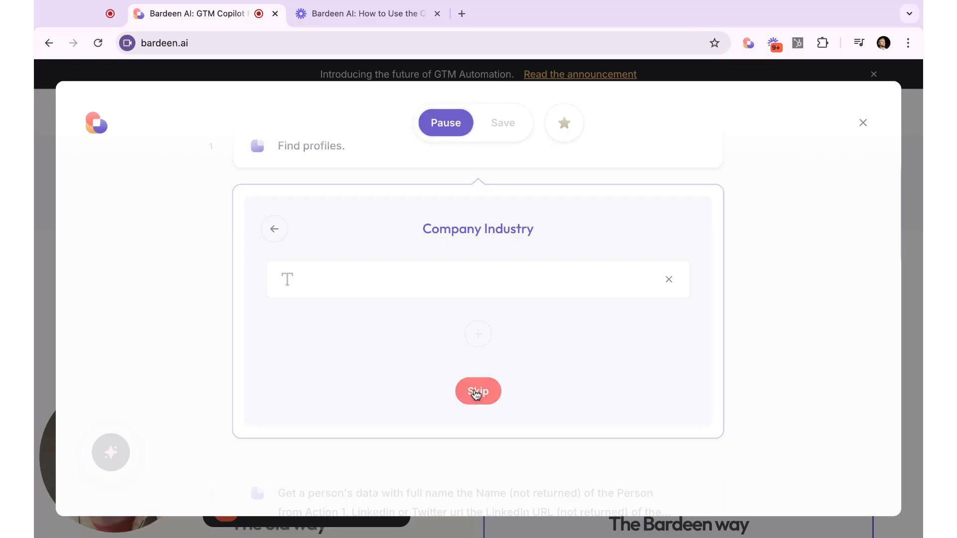
pyautogui.click(478, 391)
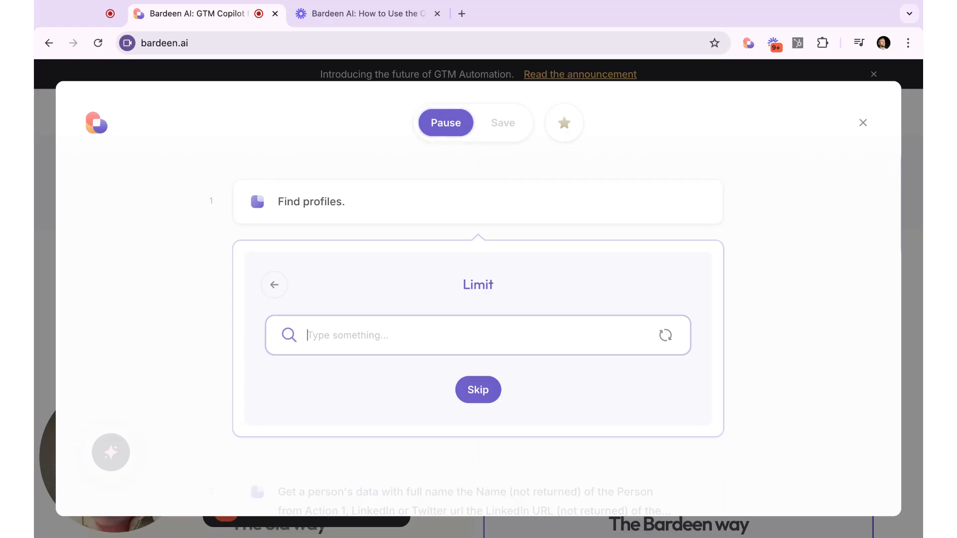
pyautogui.write('3')
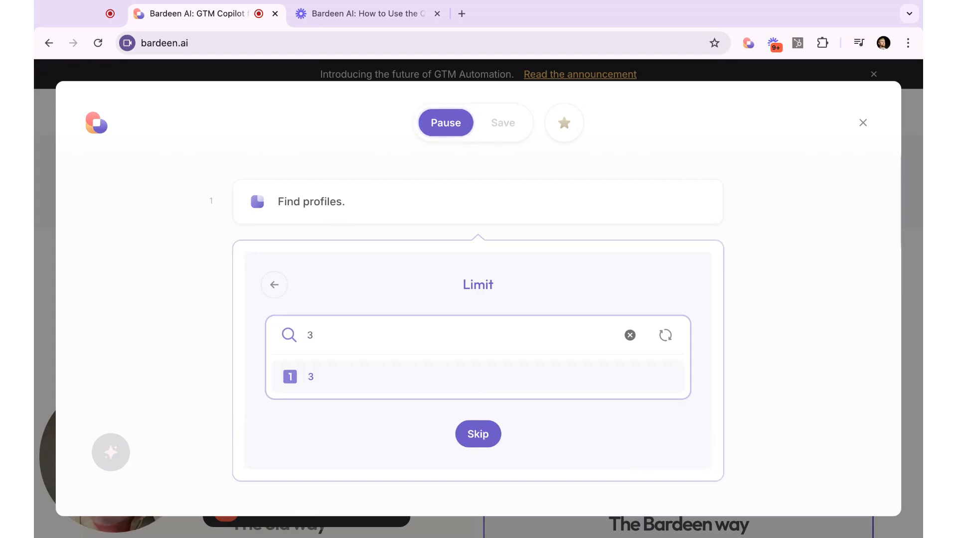
pyautogui.press('Return')
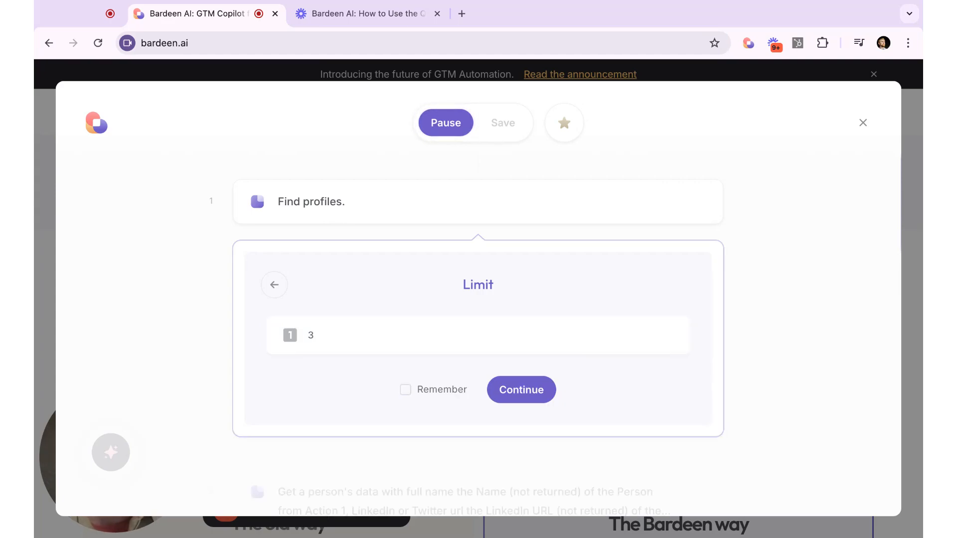
pyautogui.click(514, 399)
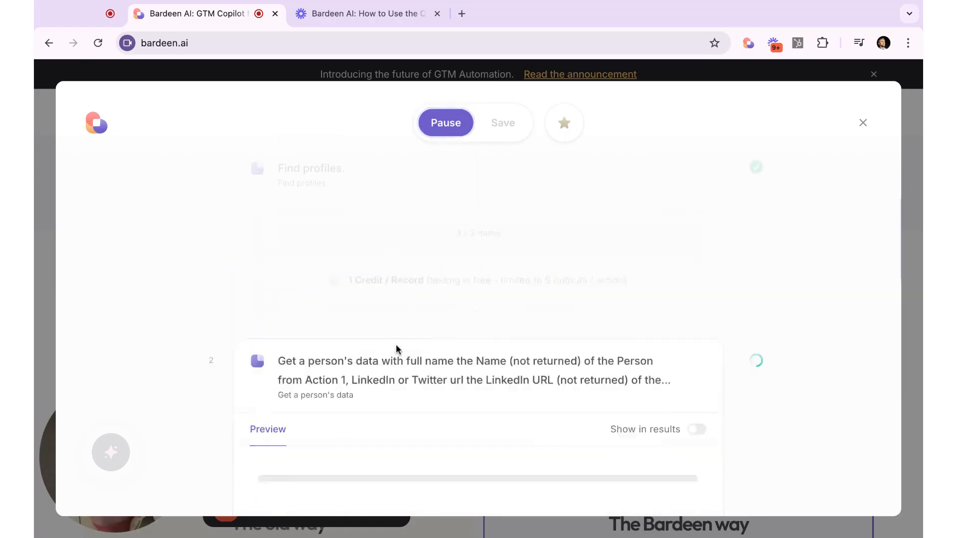
# Review and accept the suggested column mappings for the HubSpot company and HubSpot contact actions
pyautogui.click(305, 192)
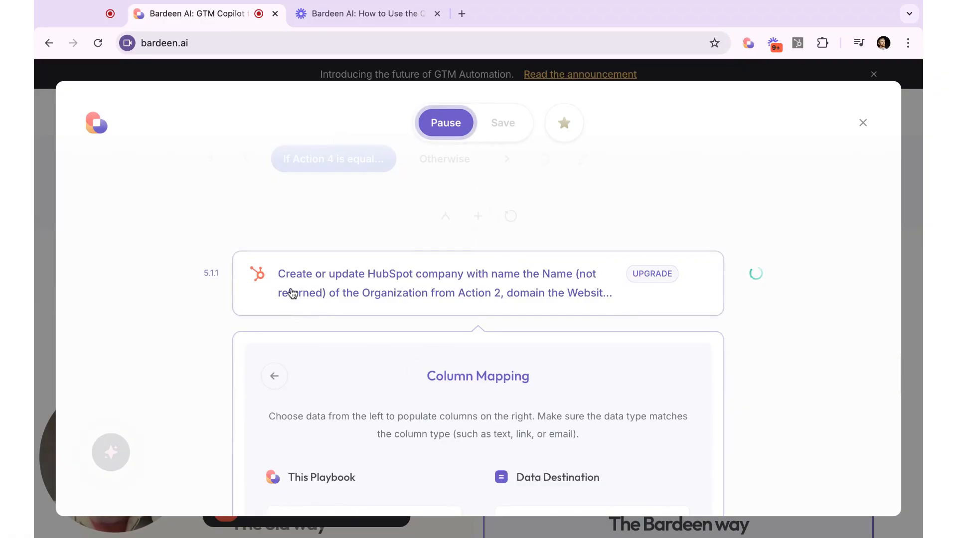
pyautogui.scroll(-3, 390, 295)
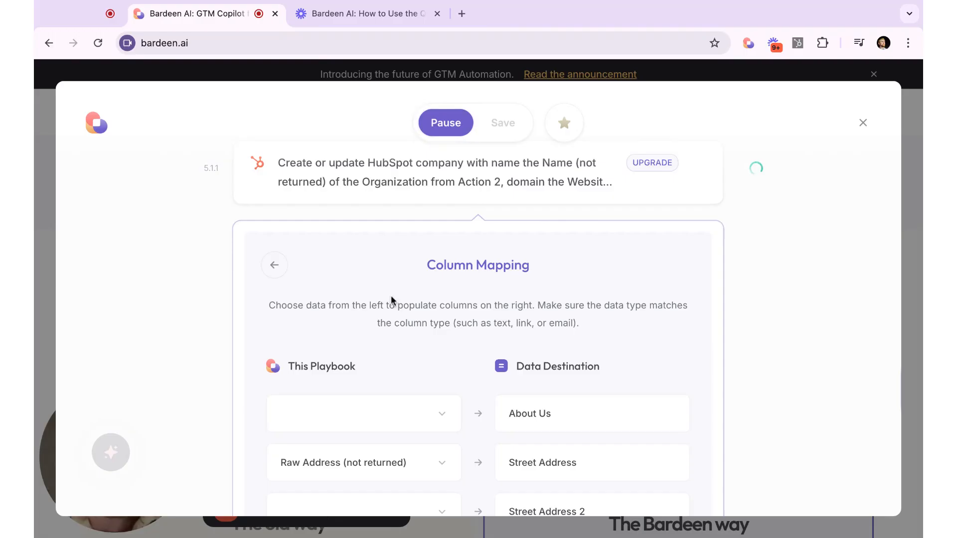
pyautogui.scroll(-2, 390, 295)
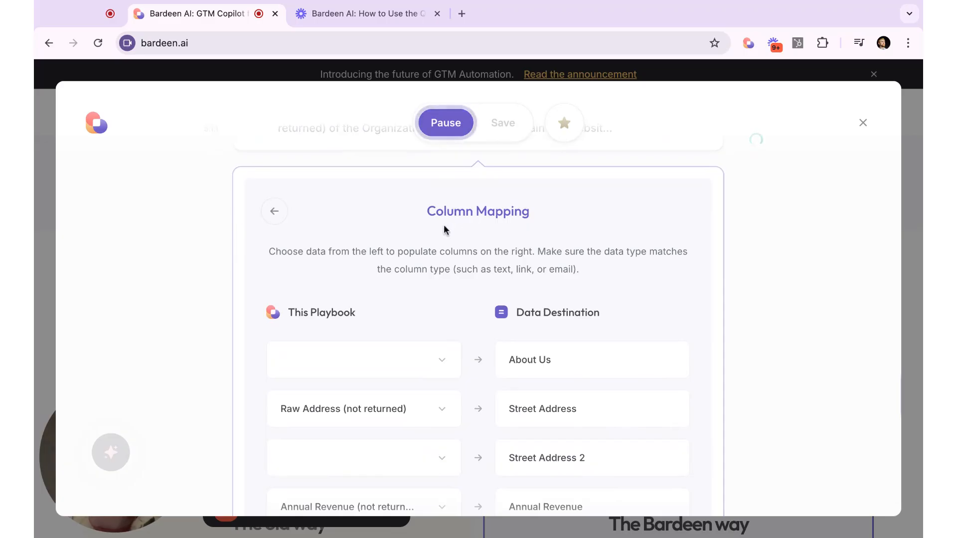
pyautogui.scroll(-4, 442, 226)
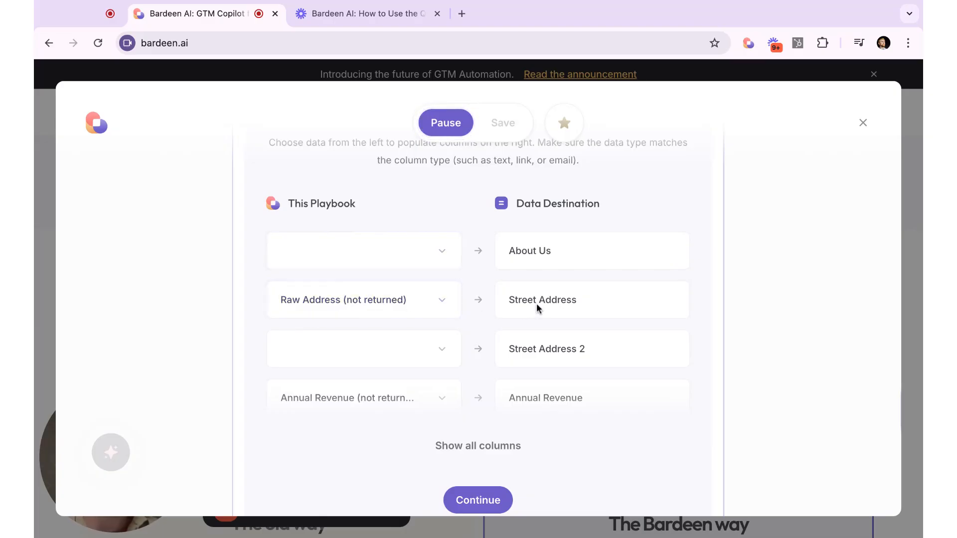
pyautogui.scroll(-3, 453, 322)
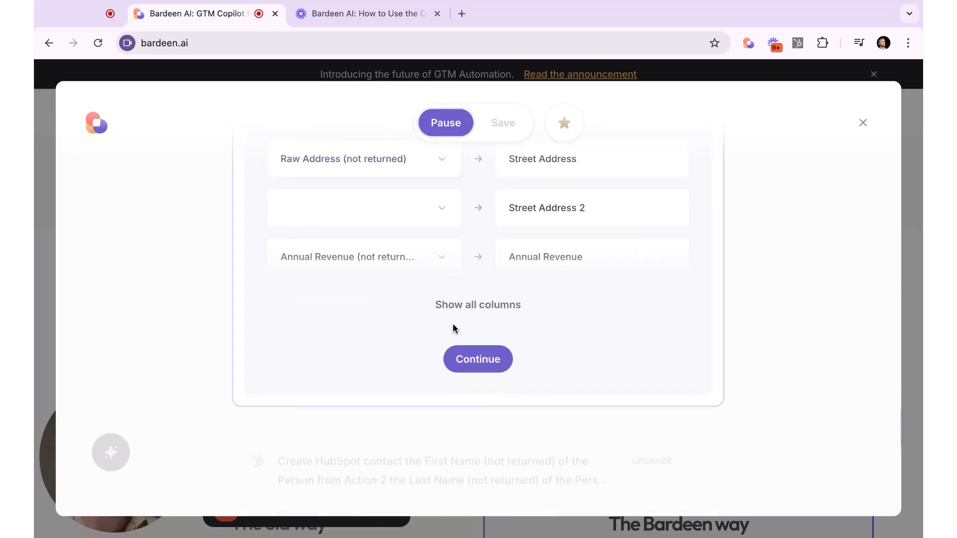
pyautogui.click(475, 359)
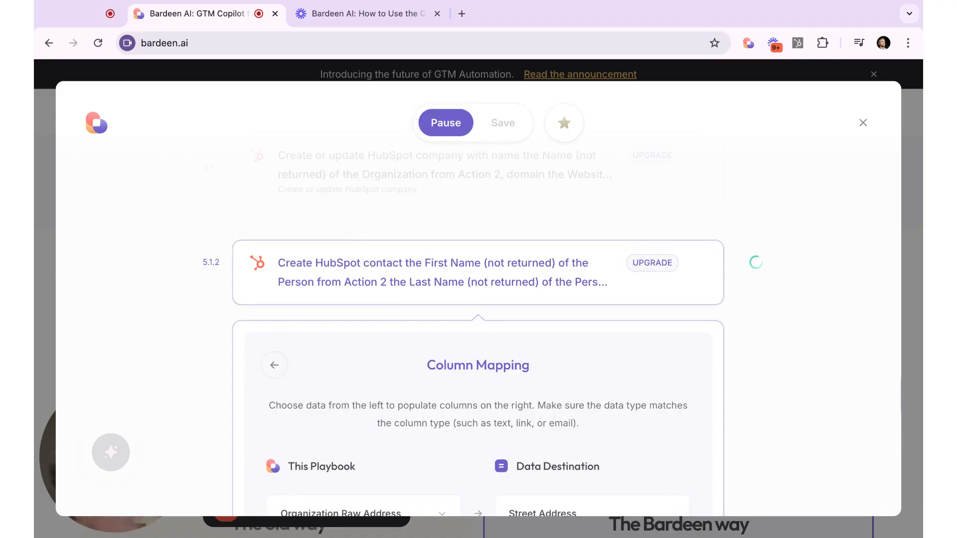
pyautogui.scroll(-6, 449, 348)
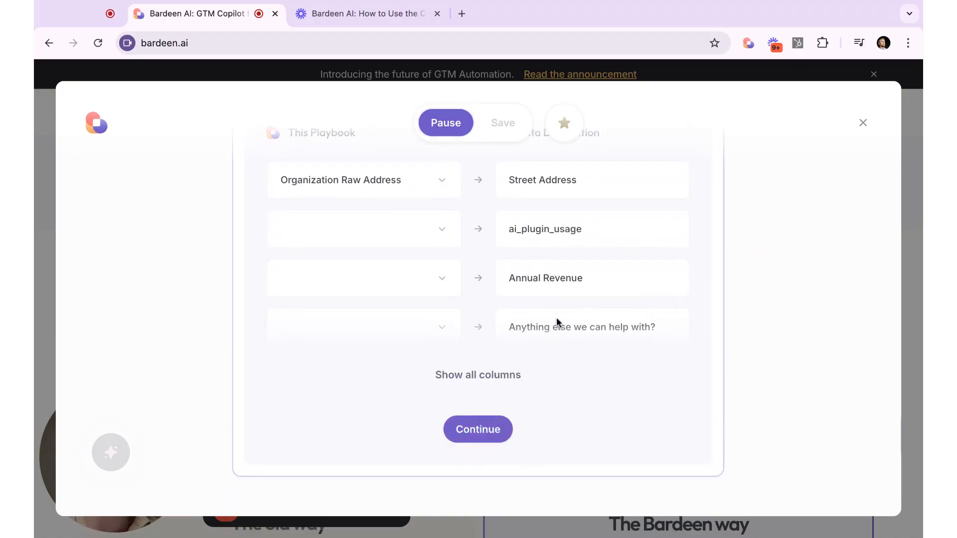
pyautogui.click(478, 429)
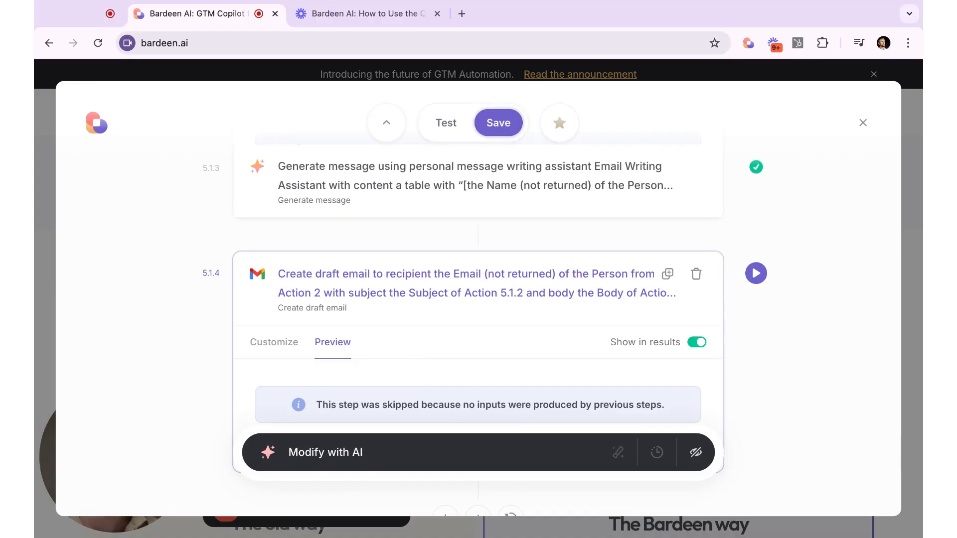
# Review the test previews of the playbook's actions, from the draft email action back to Find profiles
pyautogui.scroll(3, 351, 315)
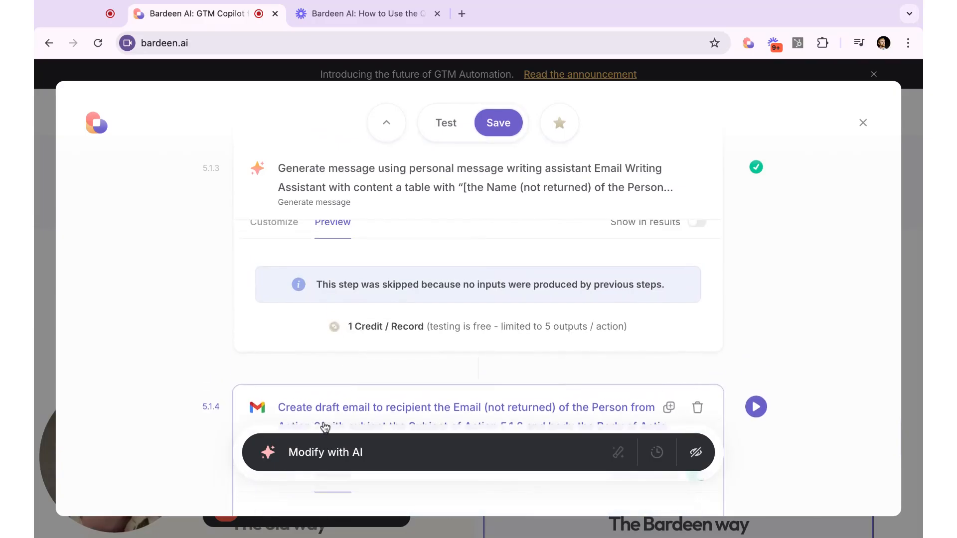
pyautogui.scroll(-5, 325, 429)
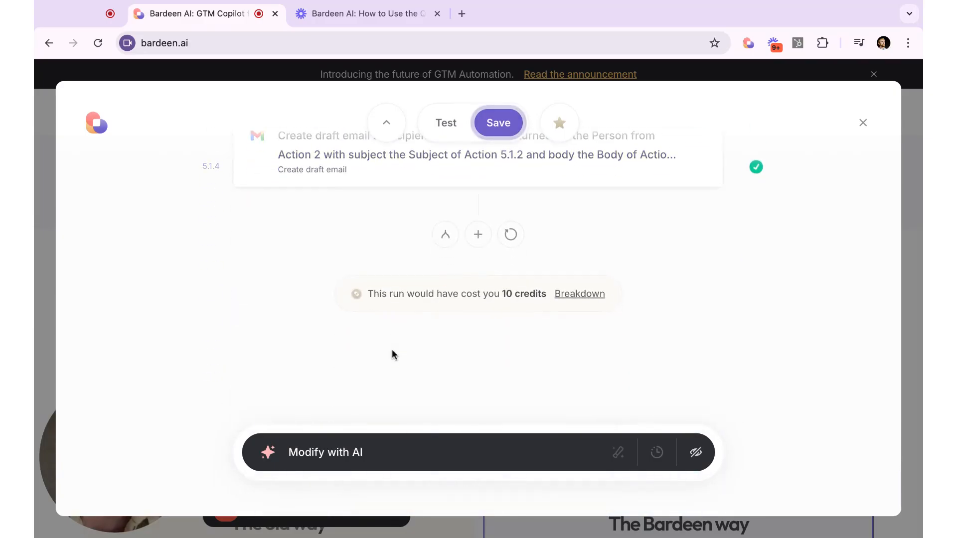
pyautogui.scroll(2, 333, 303)
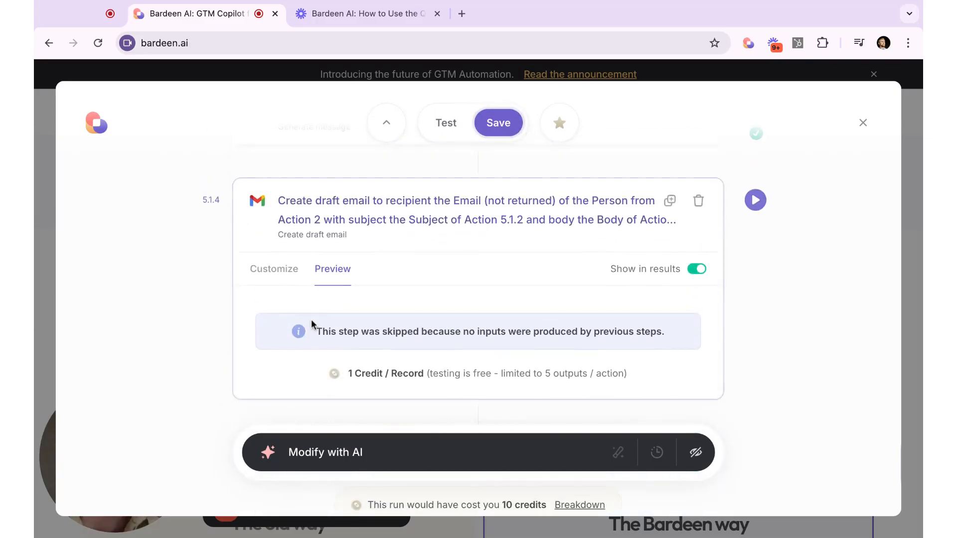
pyautogui.scroll(10, 356, 227)
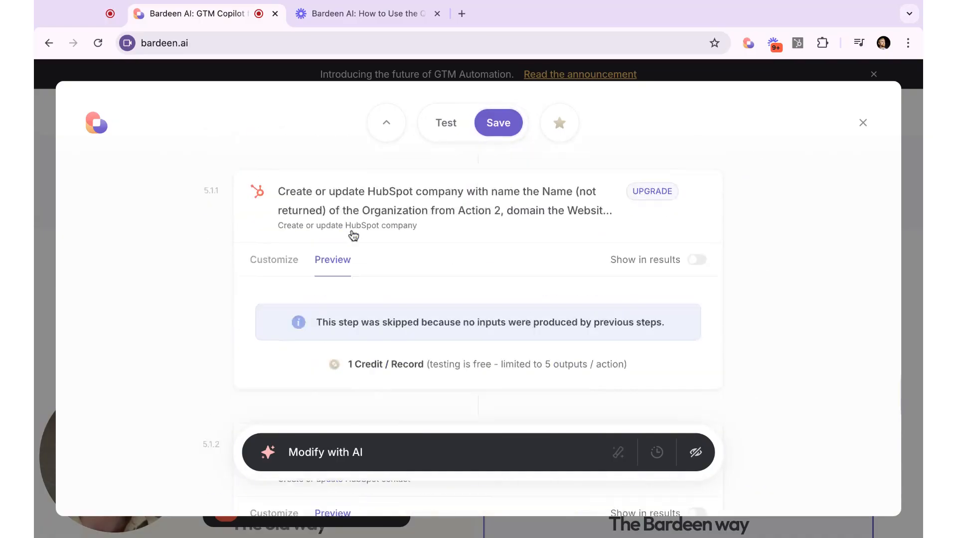
pyautogui.scroll(5, 325, 336)
pyautogui.scroll(-5, 325, 335)
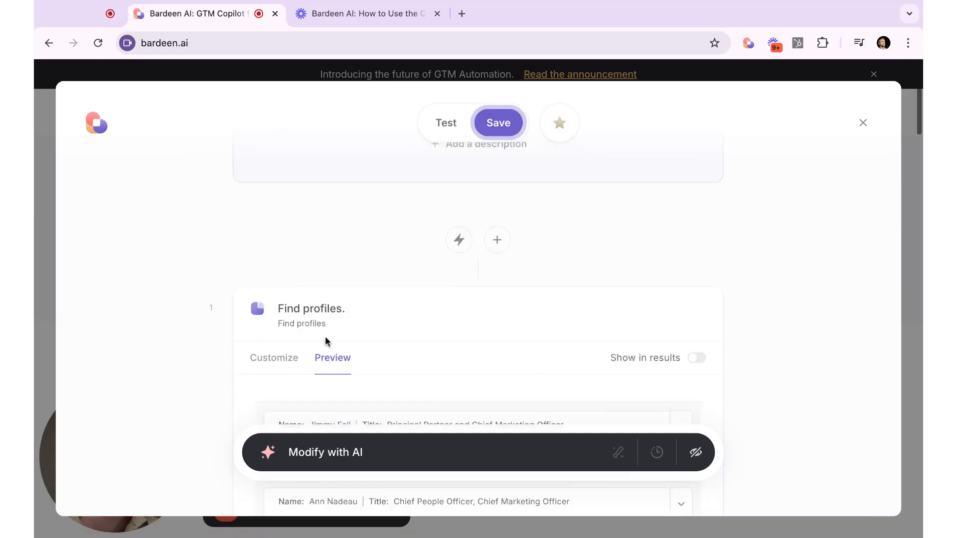
pyautogui.scroll(1, 325, 341)
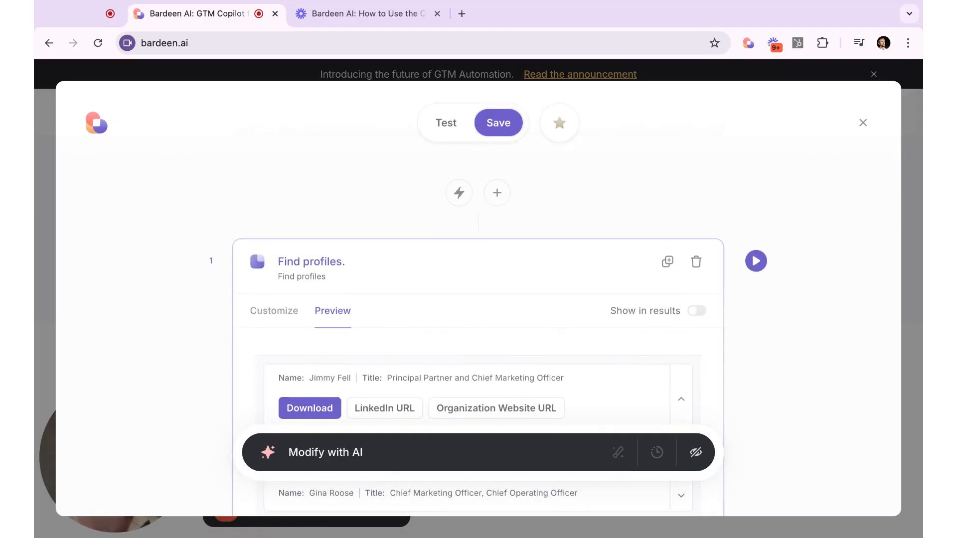
# Collapse the Find profiles, Get a person's data, Merge columns and Categorize data actions
pyautogui.click(371, 265)
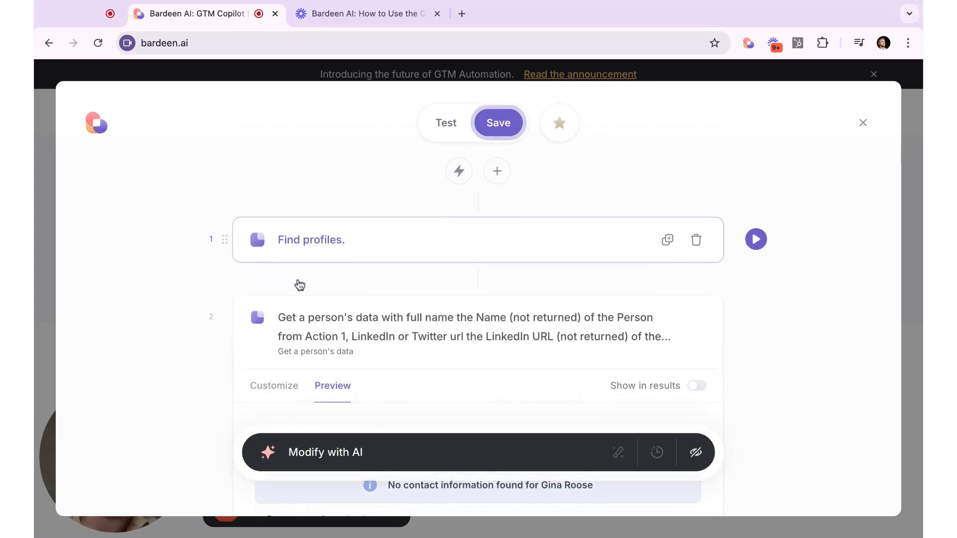
pyautogui.scroll(-2, 298, 283)
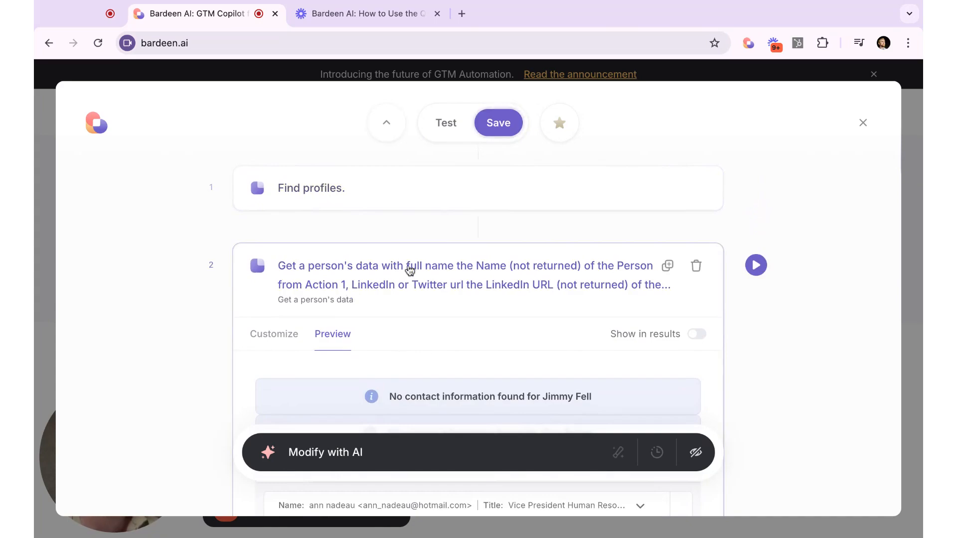
pyautogui.click(339, 283)
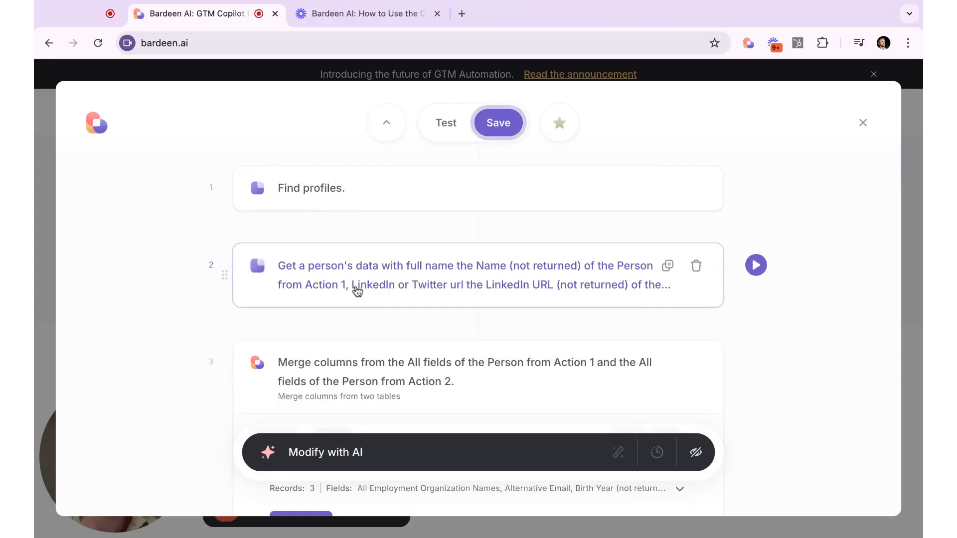
pyautogui.scroll(-3, 357, 290)
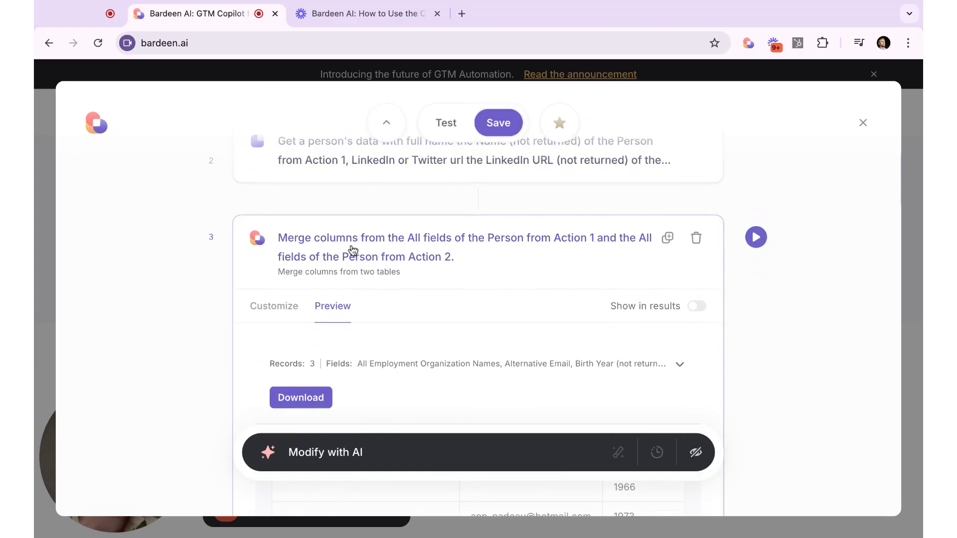
pyautogui.click(308, 258)
pyautogui.scroll(-3, 326, 263)
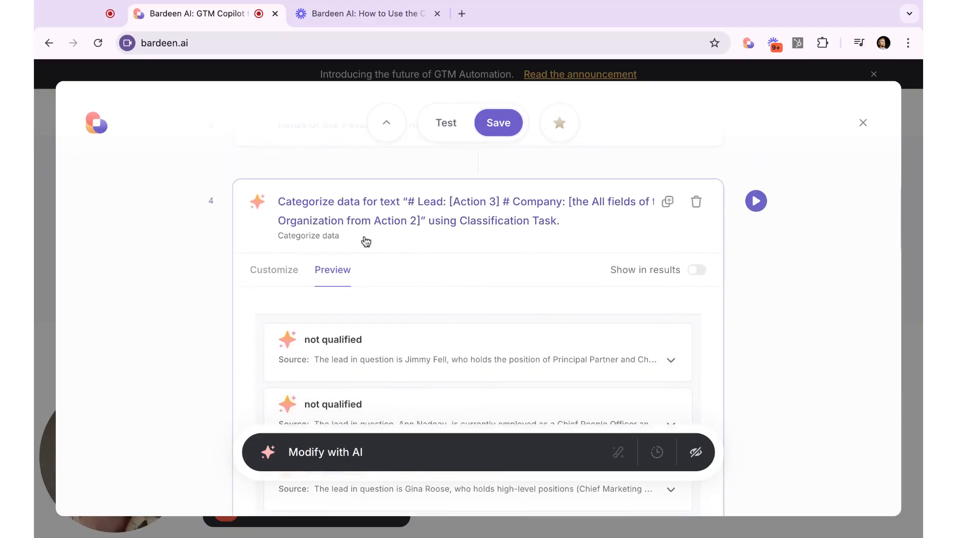
pyautogui.click(393, 231)
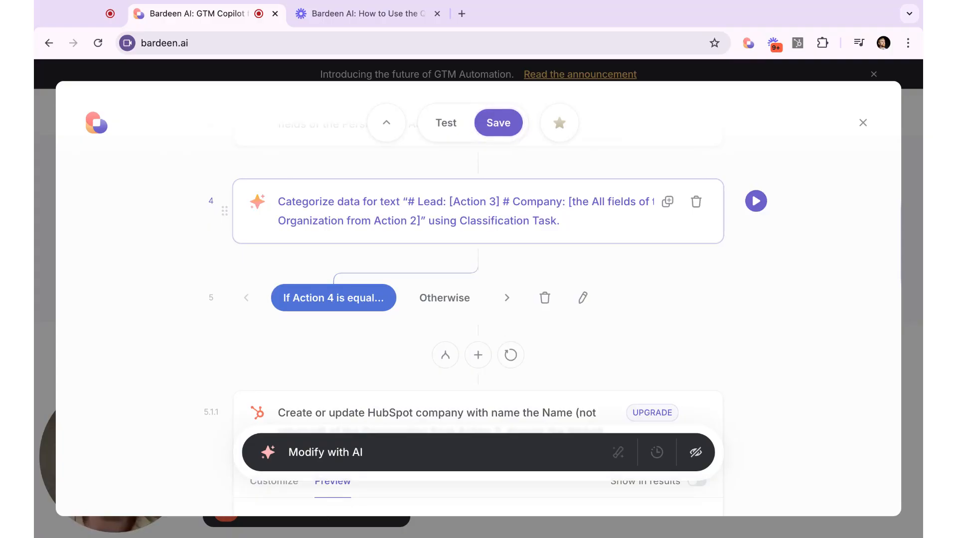
# Collapse the HubSpot company, HubSpot contact, Generate message and Create draft email actions under the "If Action 4 is equal" branch
pyautogui.scroll(-3, 478, 324)
pyautogui.scroll(2, 417, 177)
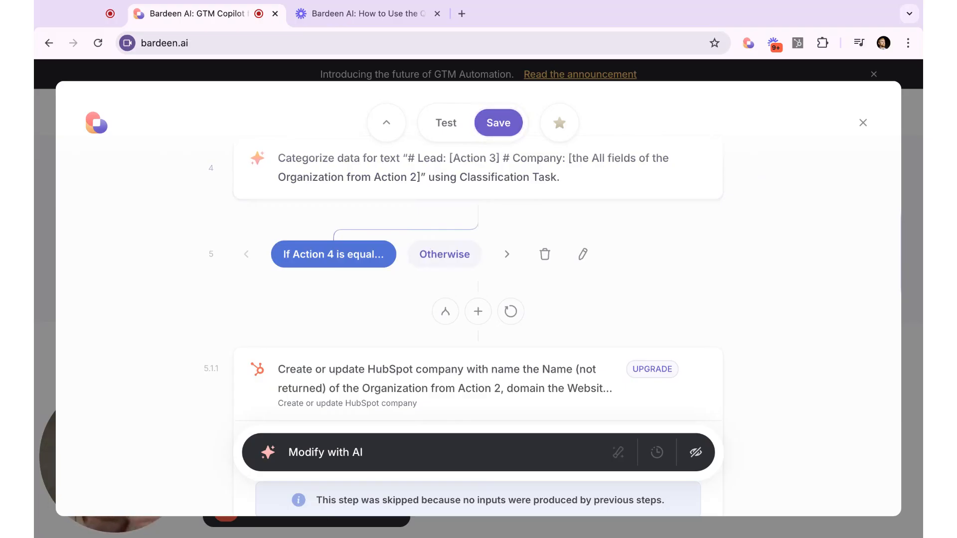
pyautogui.scroll(-3, 360, 294)
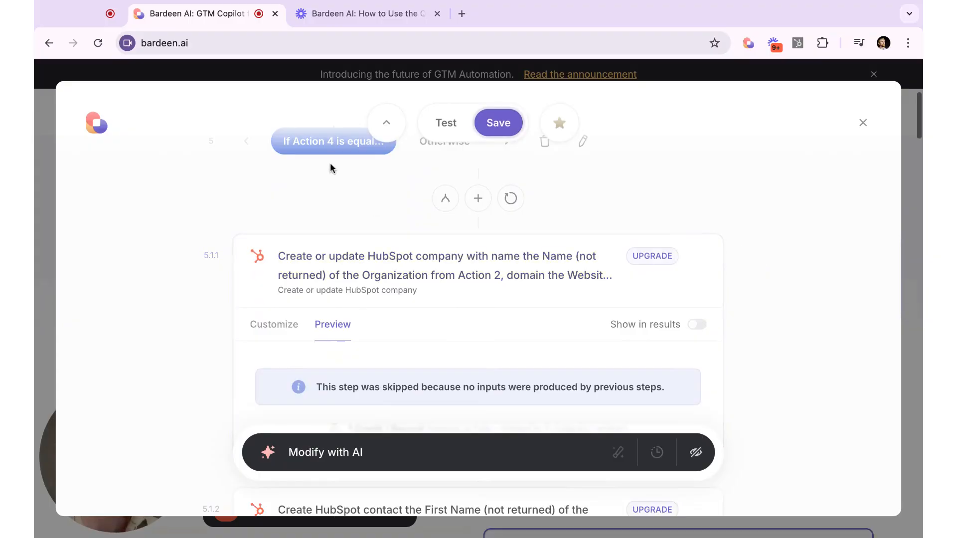
pyautogui.scroll(-1, 331, 245)
pyautogui.click(367, 258)
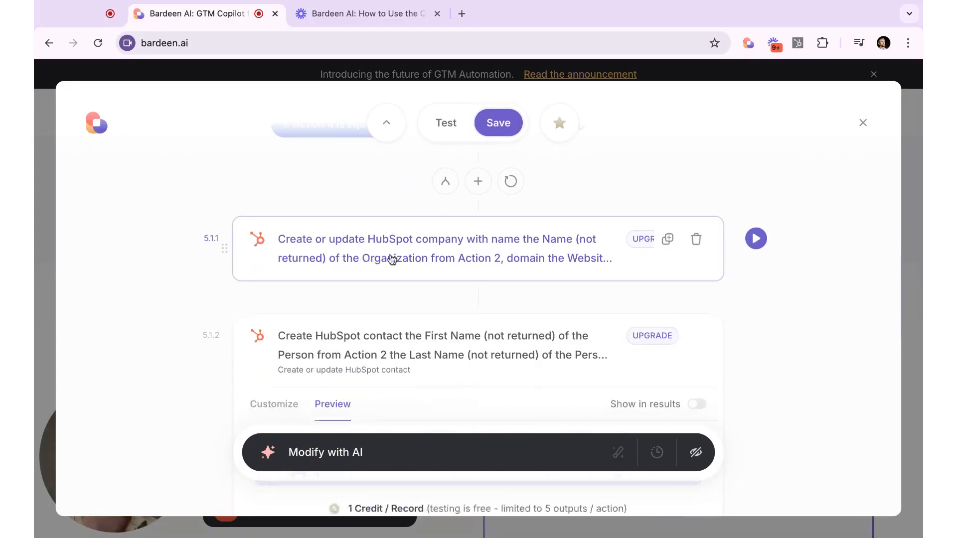
pyautogui.scroll(-1, 392, 254)
pyautogui.scroll(-2, 391, 255)
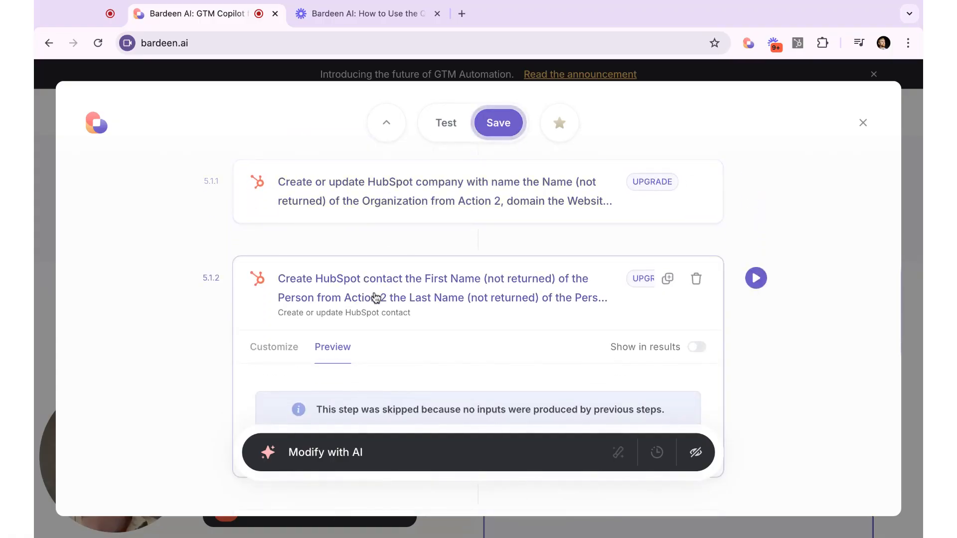
pyautogui.click(374, 297)
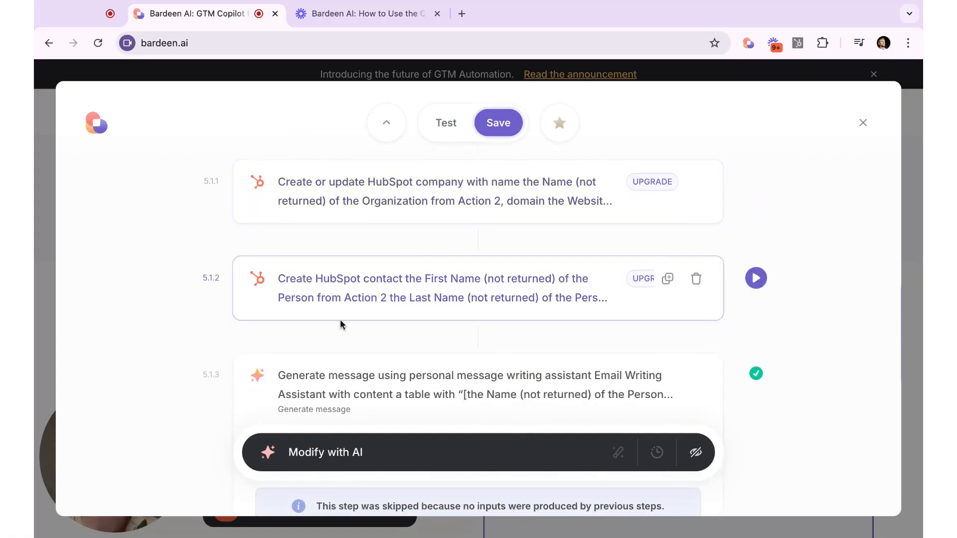
pyautogui.scroll(-6, 380, 322)
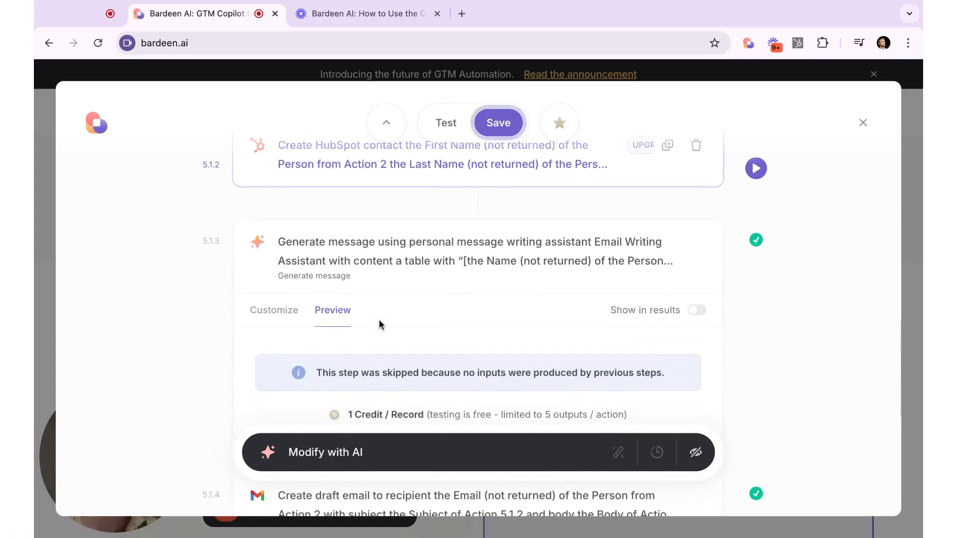
pyautogui.click(382, 270)
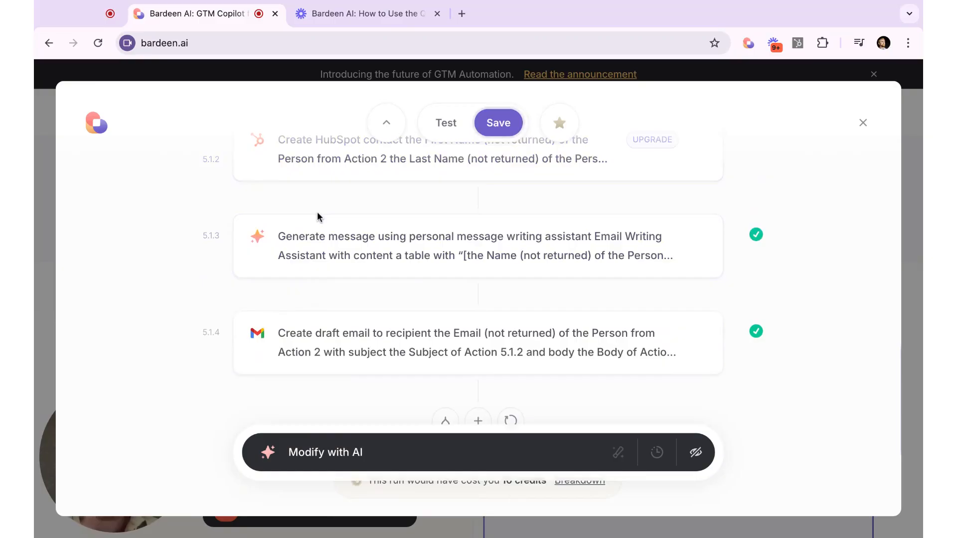
# Examine the end of the playbook, including the draft email action and the credit cost of the run
pyautogui.scroll(-5, 318, 219)
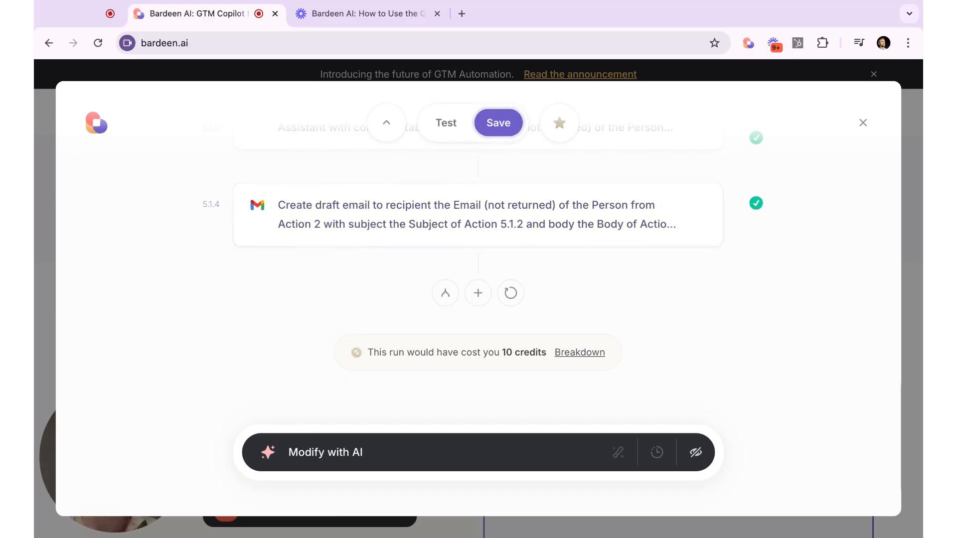
pyautogui.scroll(-2, 354, 363)
pyautogui.scroll(-1, 354, 358)
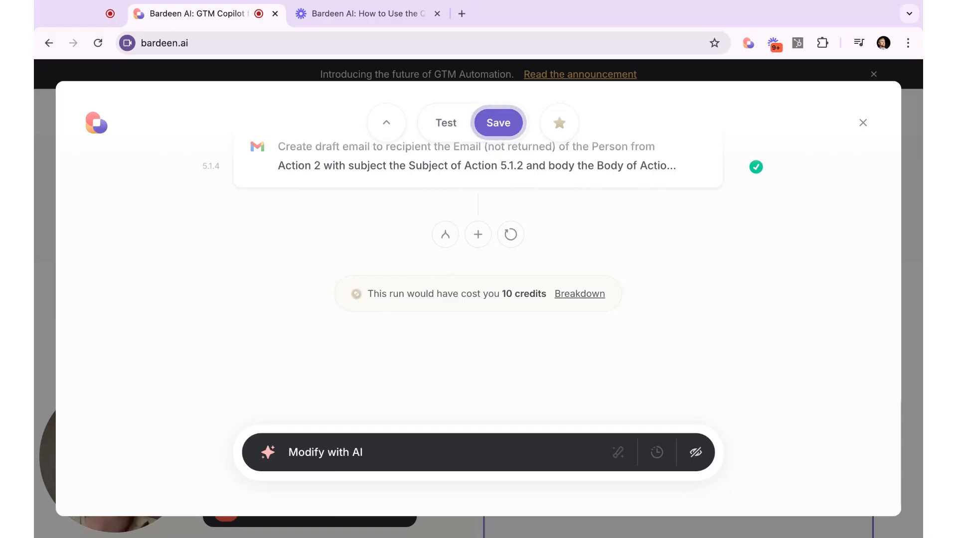
pyautogui.scroll(5, 283, 329)
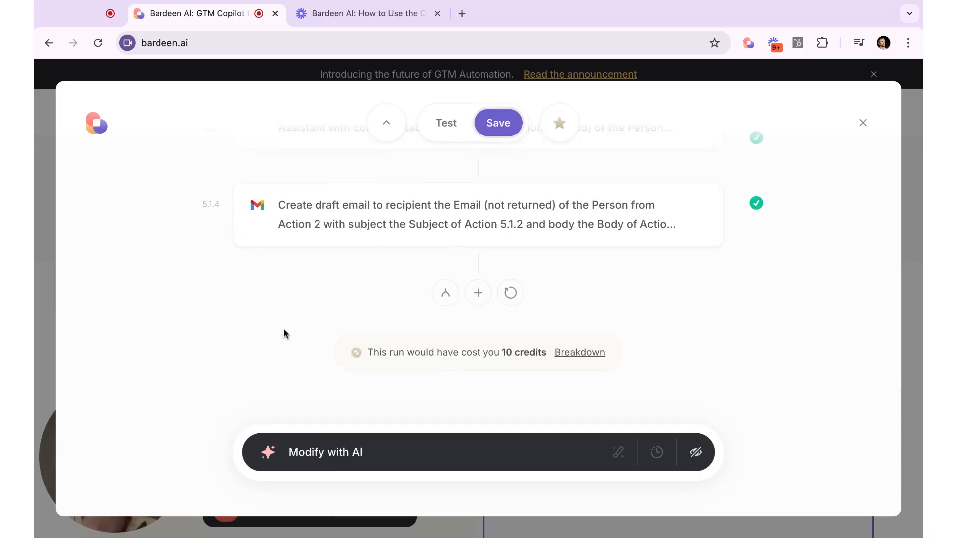